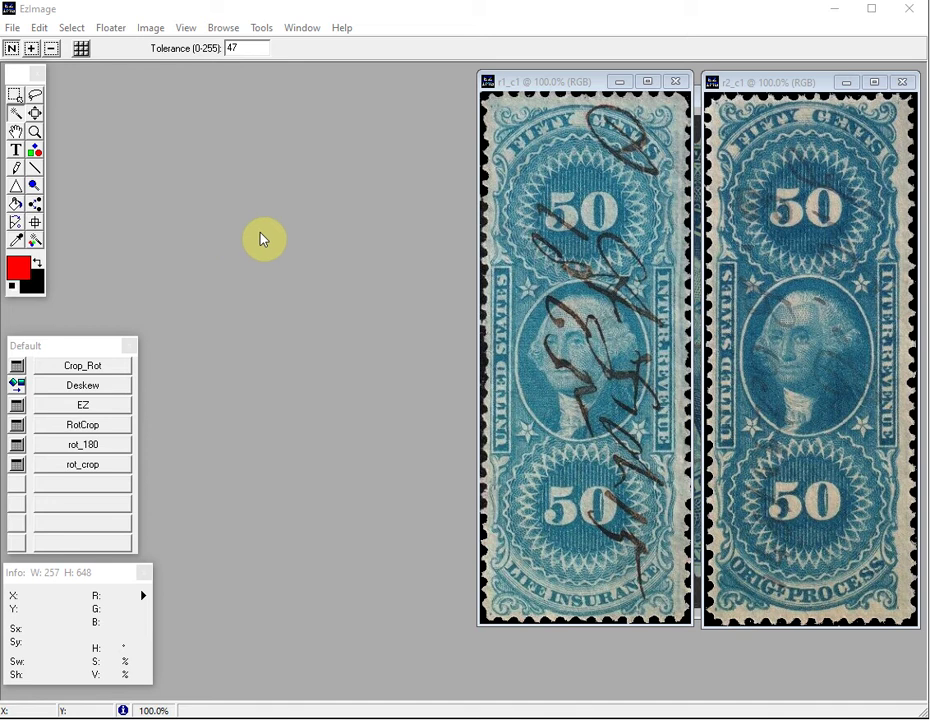
Move the Default scripts palette slightly higher and view the list of palettes that can be shown or hidden
{"action": "left_click", "coordinate": [81, 348]}
{"action": "left_click_drag", "start_coordinate": [78, 343], "coordinate": [74, 333]}
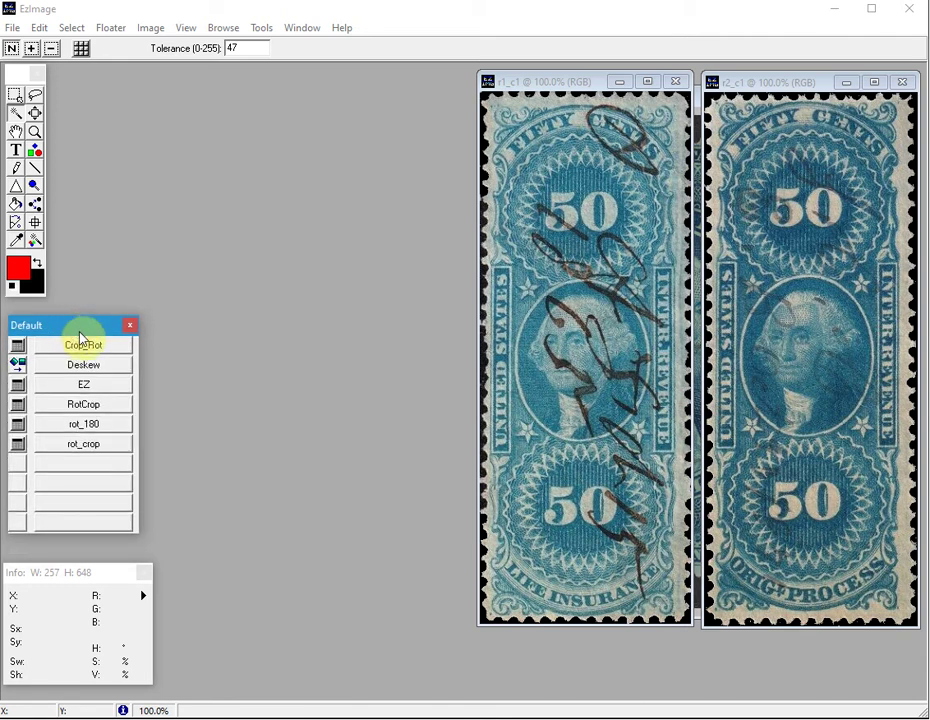
{"action": "left_click", "coordinate": [193, 30]}
{"action": "mouse_move", "coordinate": [220, 203]}
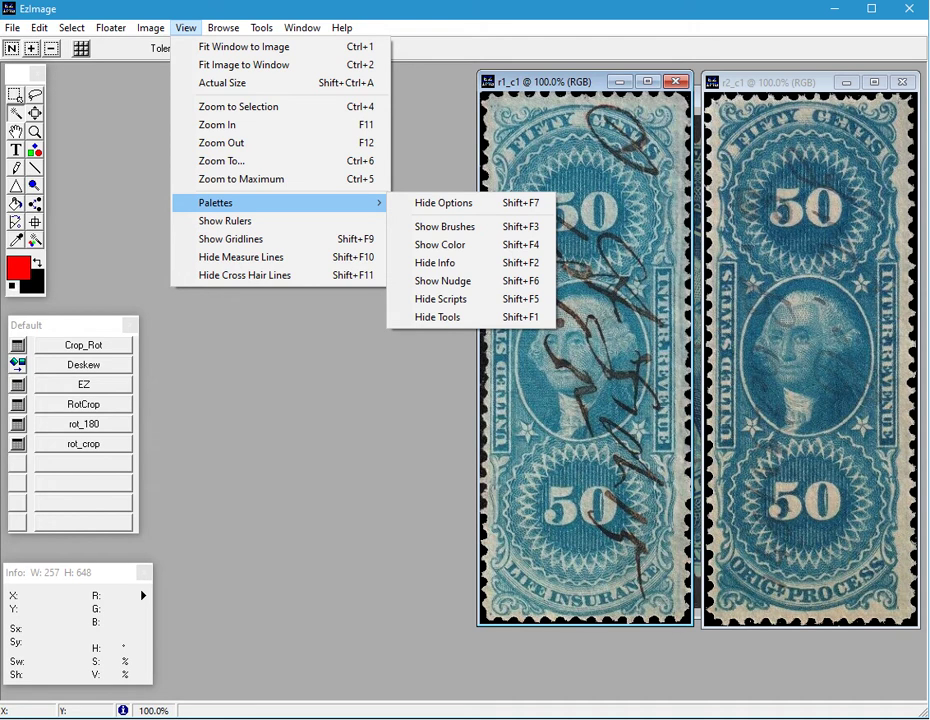
{"action": "left_click", "coordinate": [54, 239]}
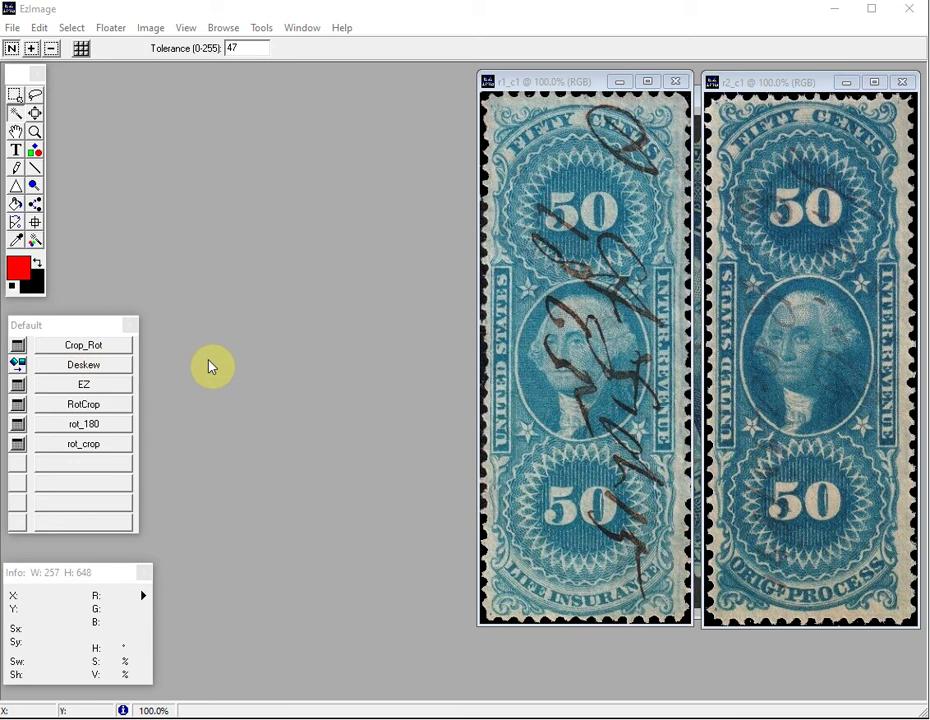
Create a new script set named "New" in the Script Palette Editor
{"action": "right_click", "coordinate": [100, 470]}
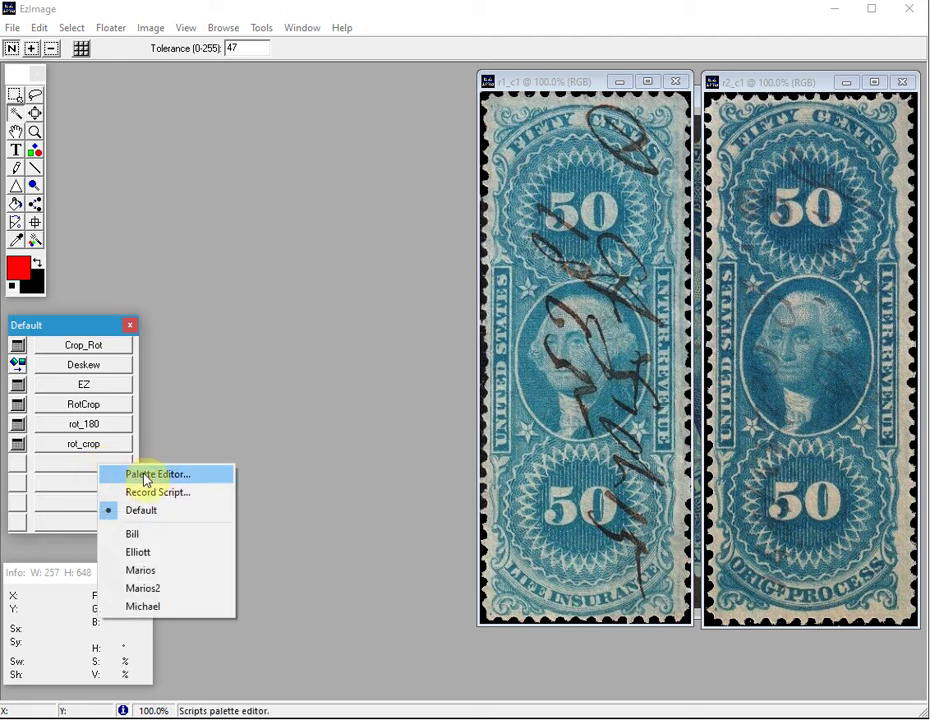
{"action": "left_click", "coordinate": [145, 479]}
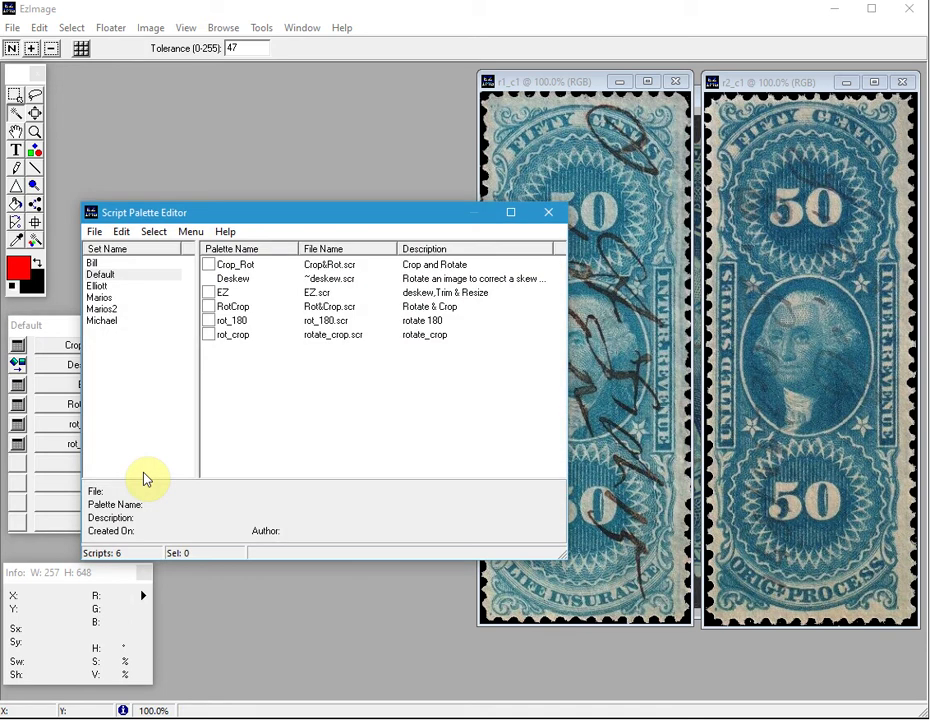
{"action": "left_click", "coordinate": [95, 234]}
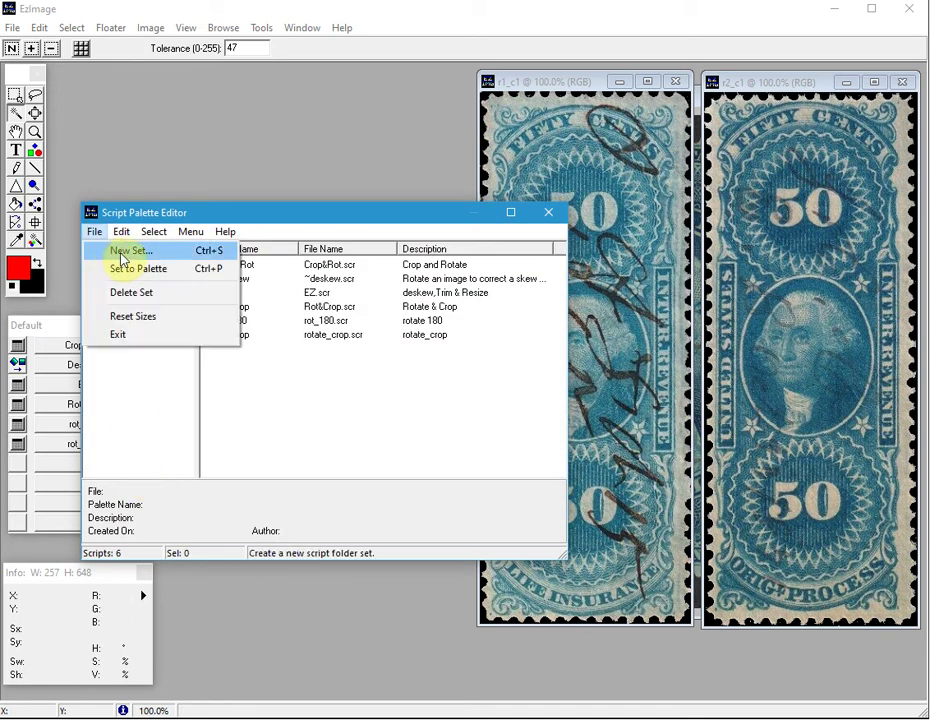
{"action": "left_click", "coordinate": [118, 252]}
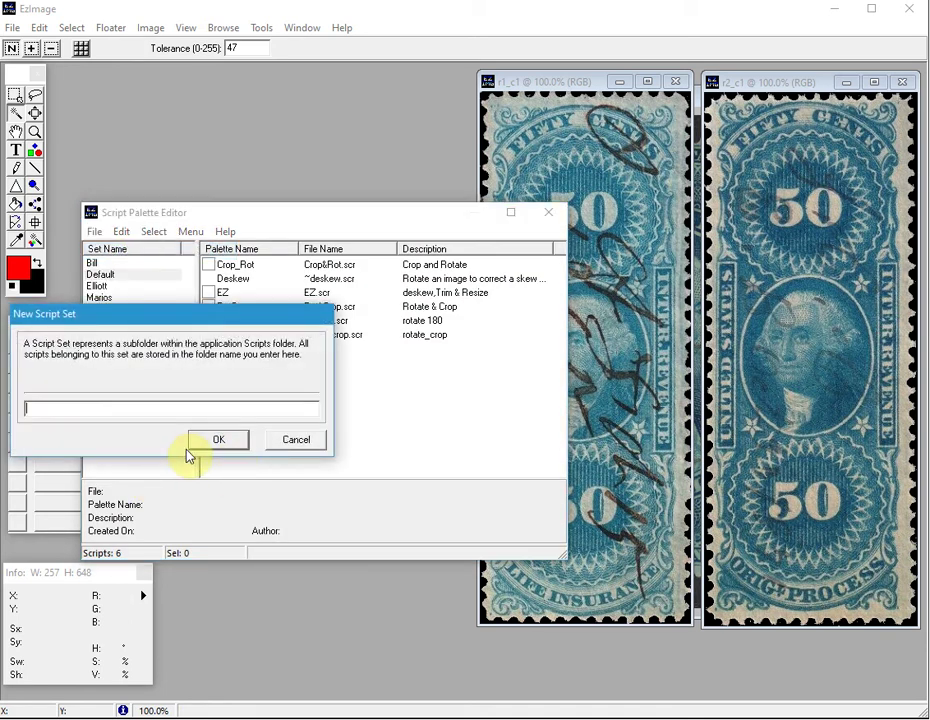
{"action": "type", "text": "New"}
{"action": "left_click", "coordinate": [236, 446]}
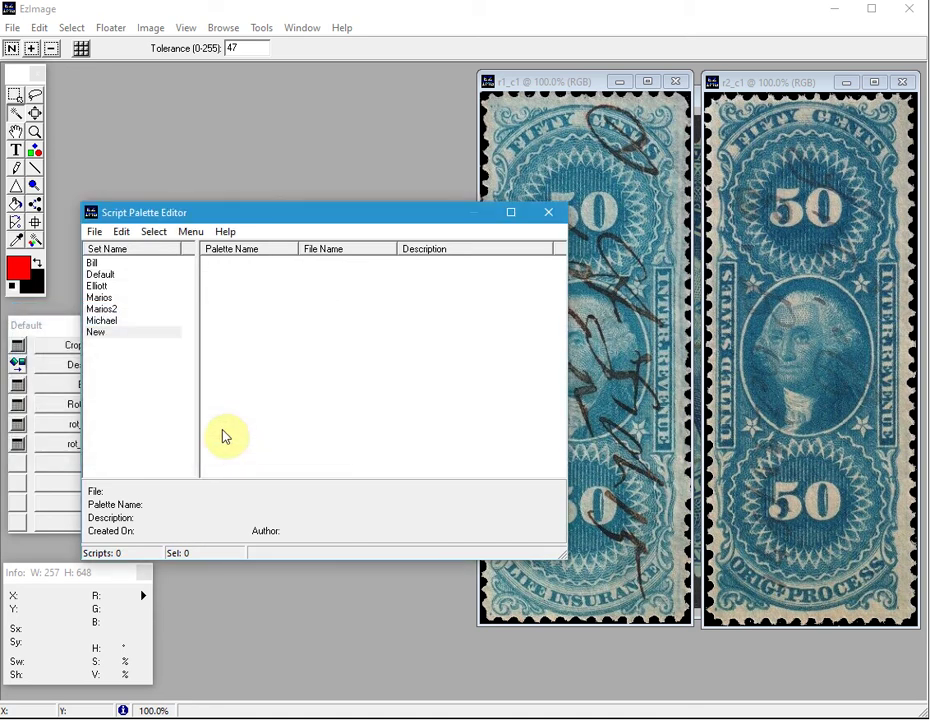
Close the Script Palette Editor and switch the scripts palette to the New set
{"action": "left_click", "coordinate": [110, 334]}
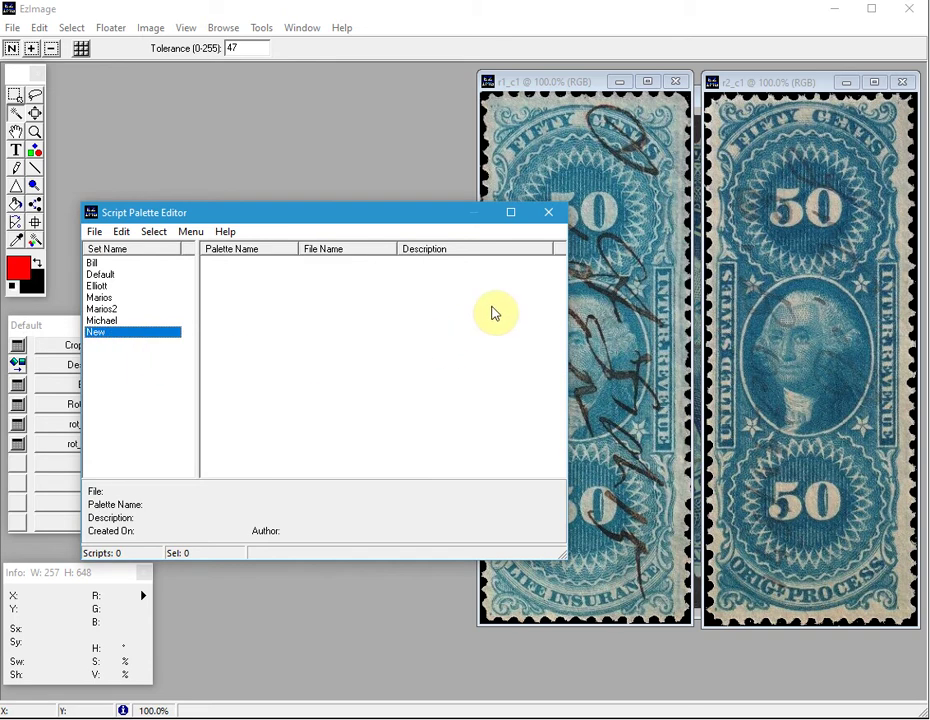
{"action": "left_click", "coordinate": [548, 212]}
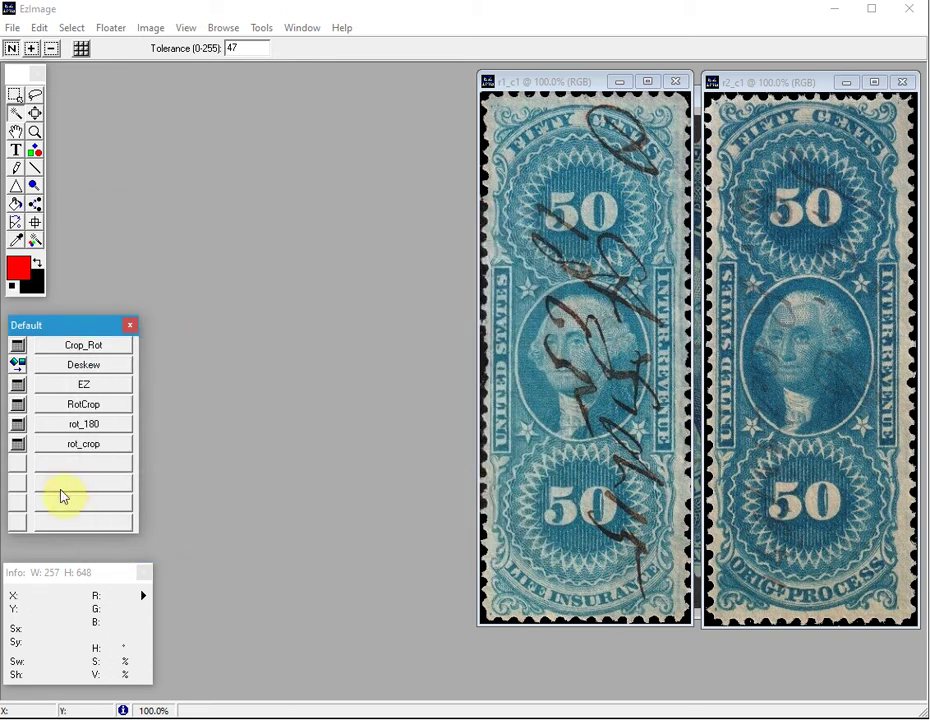
{"action": "right_click", "coordinate": [67, 479]}
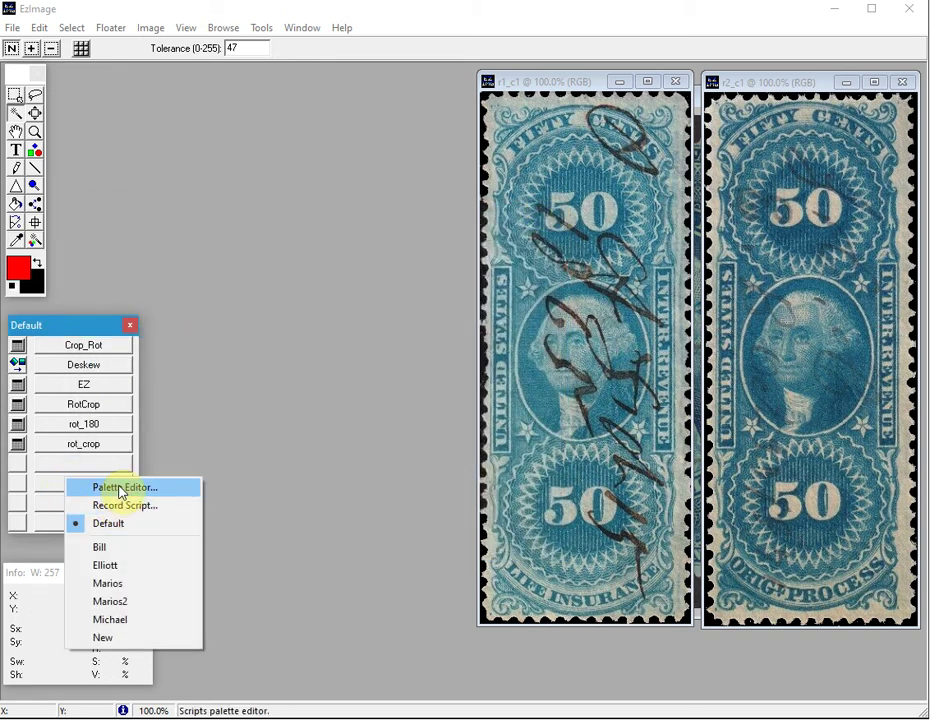
{"action": "left_click", "coordinate": [103, 637]}
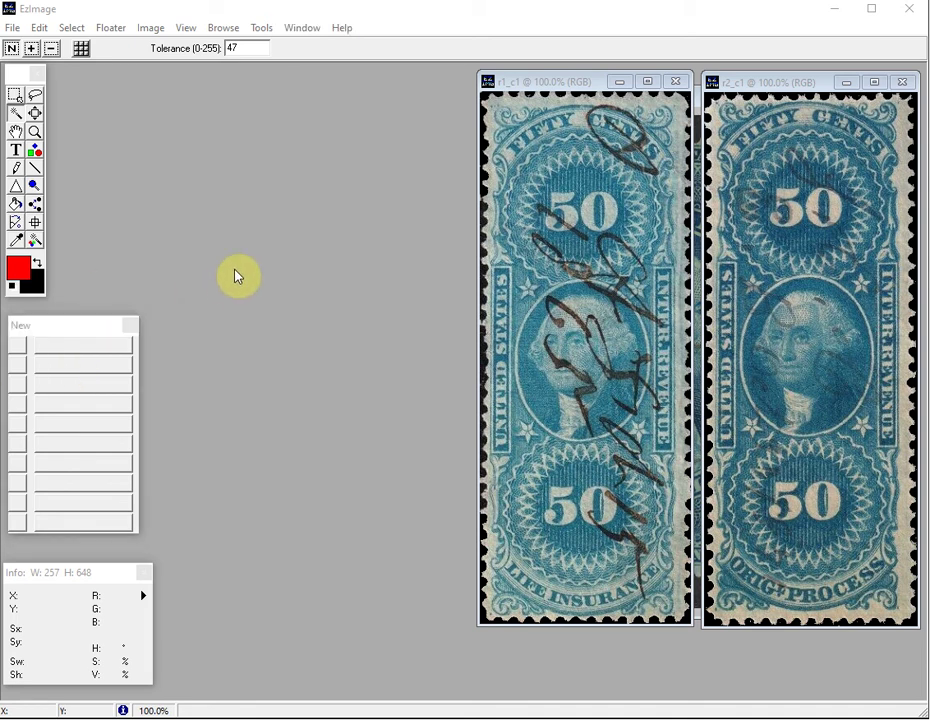
{"action": "left_click", "coordinate": [268, 35]}
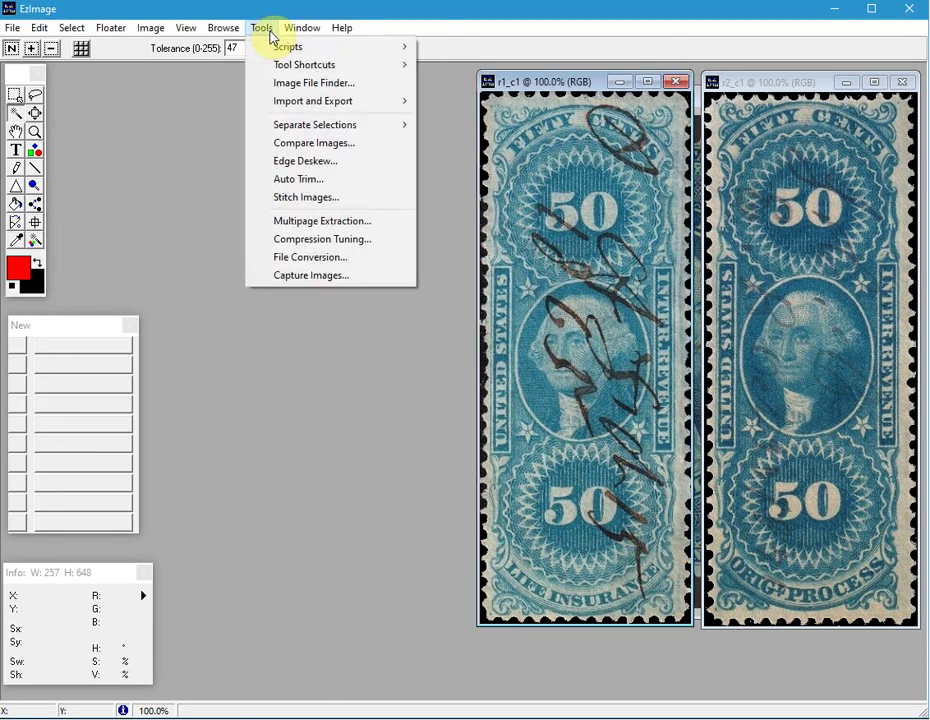
{"action": "mouse_move", "coordinate": [272, 45]}
{"action": "left_click", "coordinate": [461, 48]}
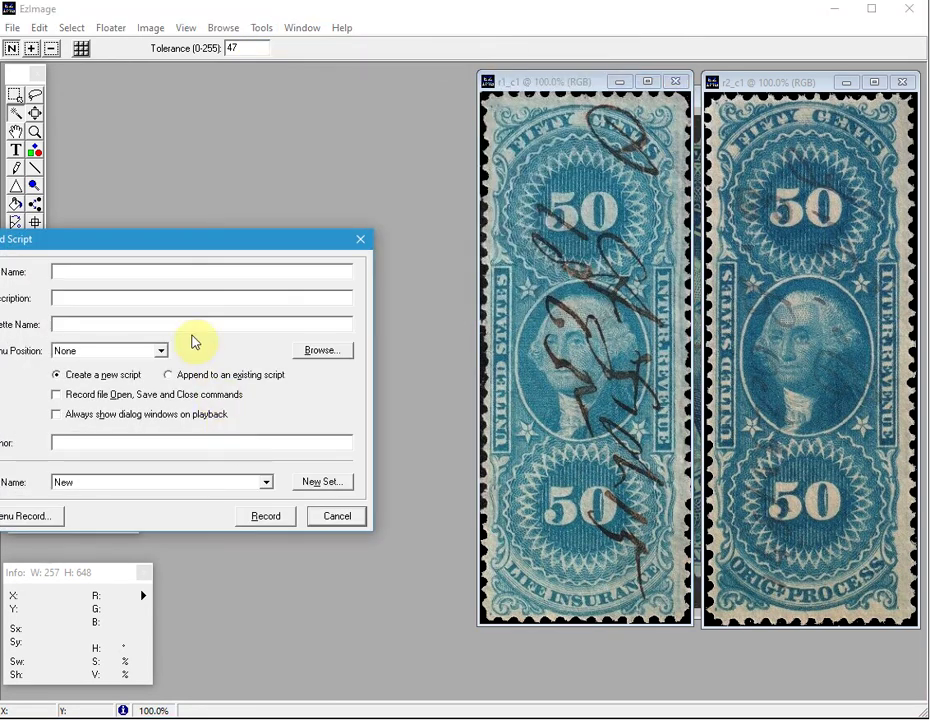
{"action": "left_click_drag", "start_coordinate": [176, 248], "coordinate": [342, 250]}
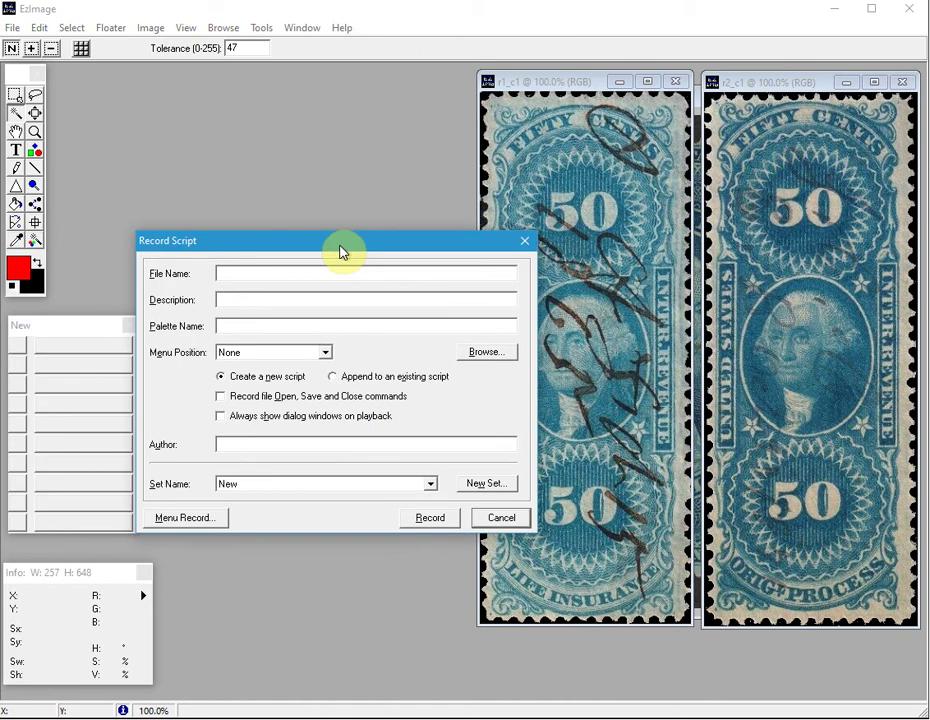
{"action": "left_click", "coordinate": [501, 518]}
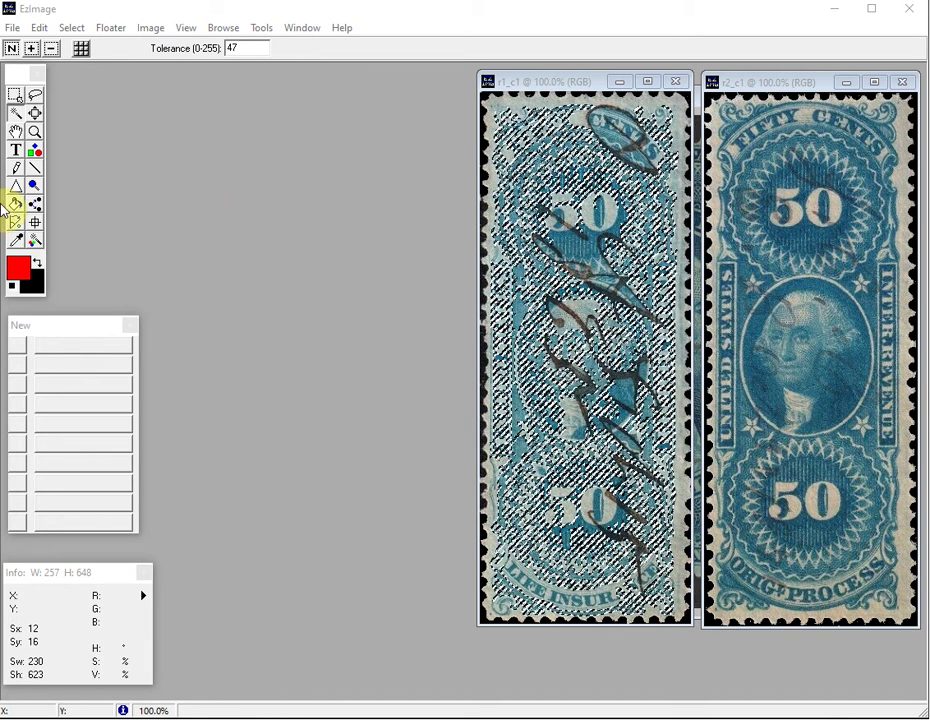
Clear the selection on the r1_c1 stamp and open the menu command recorder for the New script set
{"action": "key", "text": "ctrl+d"}
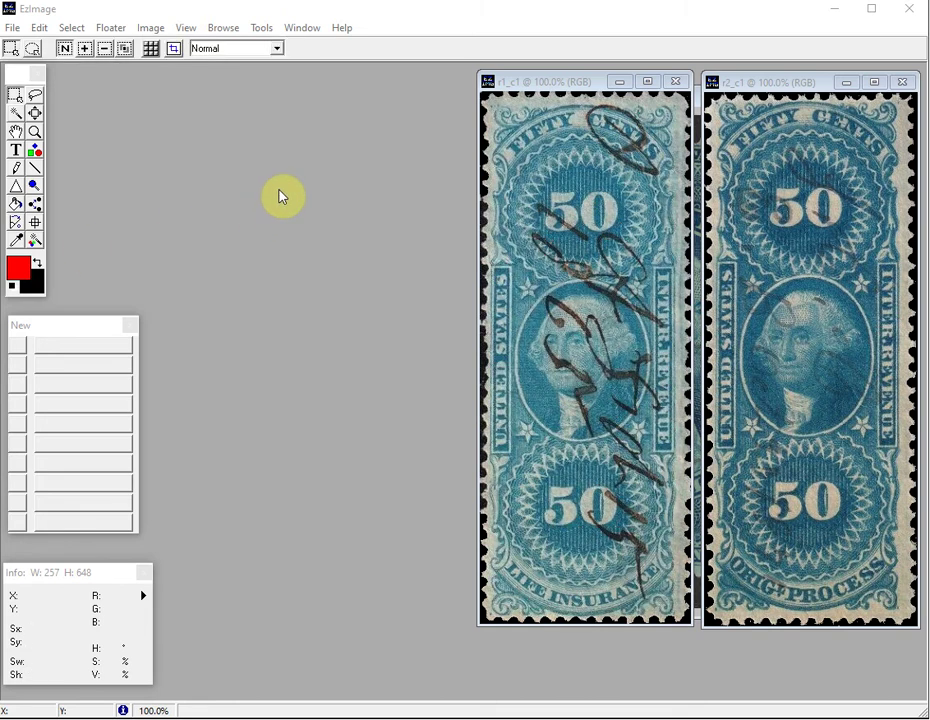
{"action": "left_click", "coordinate": [262, 28]}
{"action": "mouse_move", "coordinate": [282, 46]}
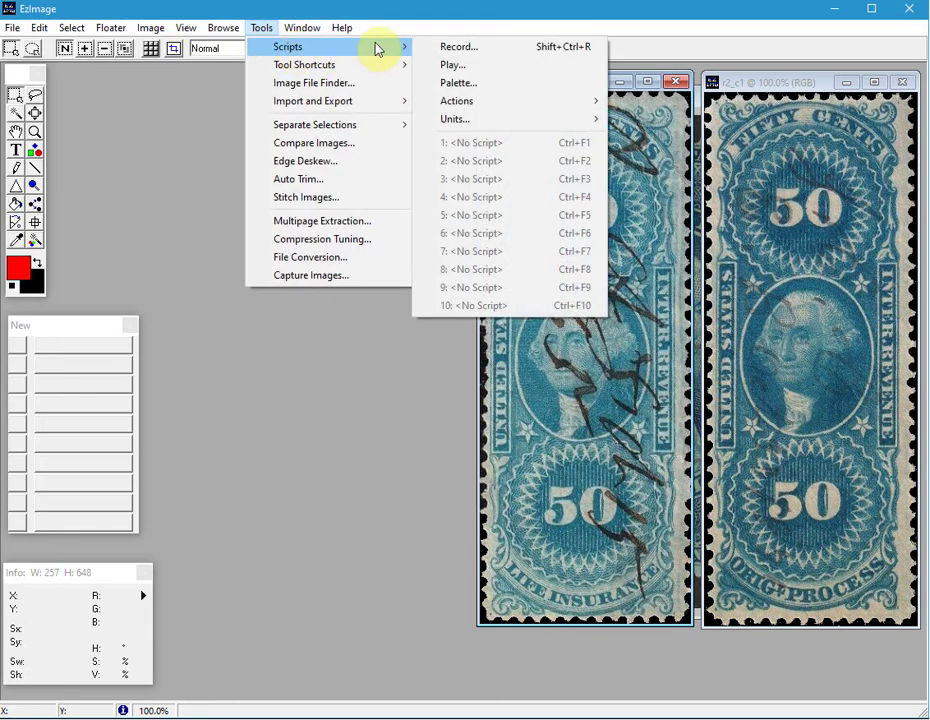
{"action": "left_click", "coordinate": [459, 46]}
{"action": "left_click_drag", "start_coordinate": [138, 257], "coordinate": [274, 238]}
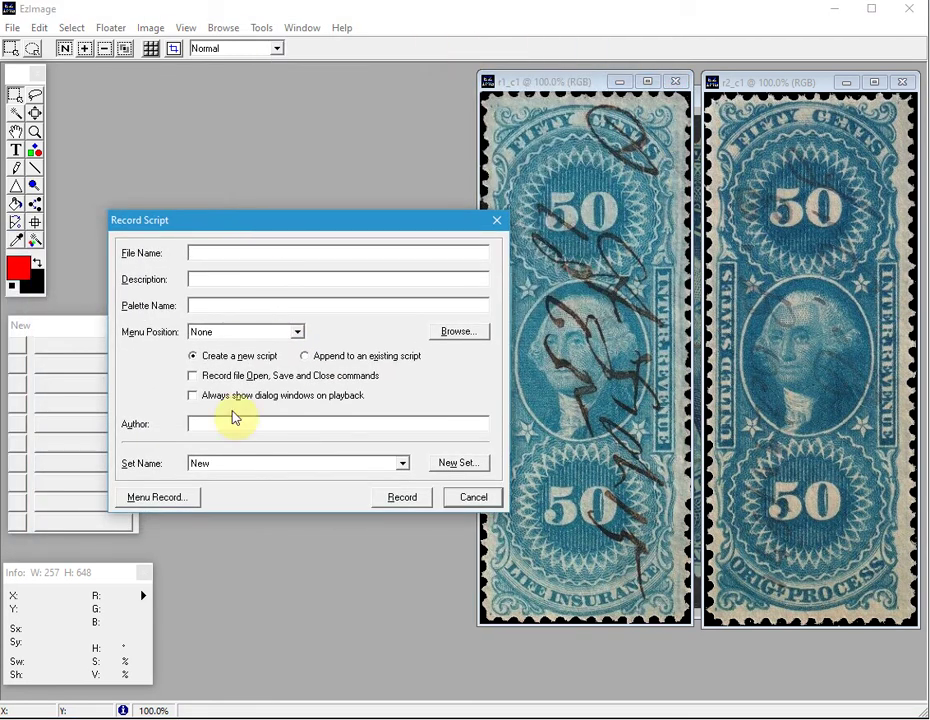
{"action": "left_click", "coordinate": [189, 501]}
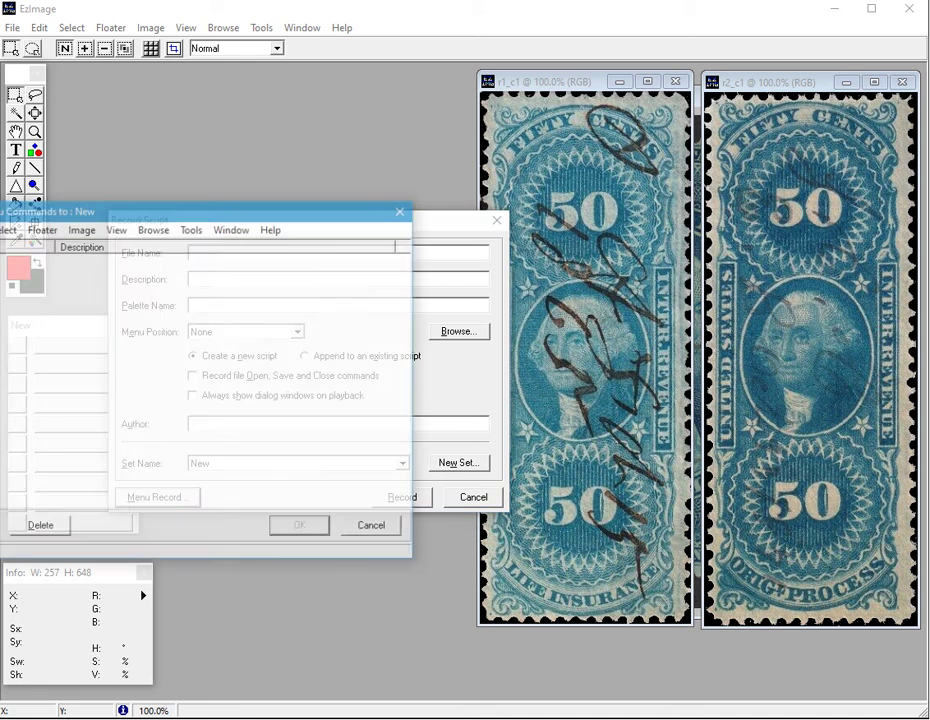
{"action": "left_click_drag", "start_coordinate": [77, 209], "coordinate": [220, 169]}
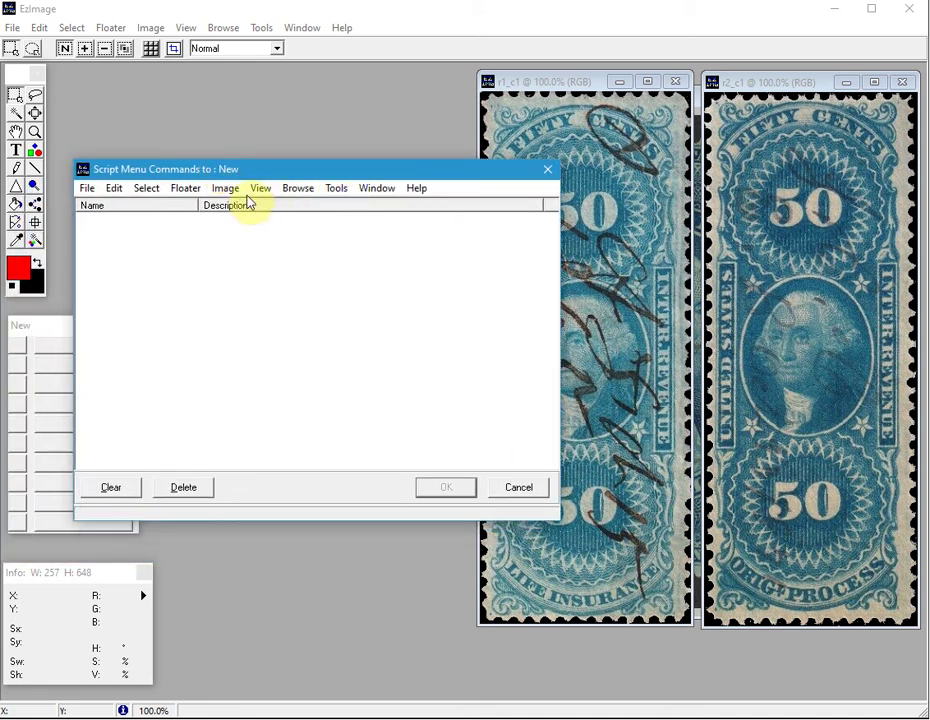
Add the Resize and Stitch Images commands to the New script set
{"action": "left_click", "coordinate": [228, 190]}
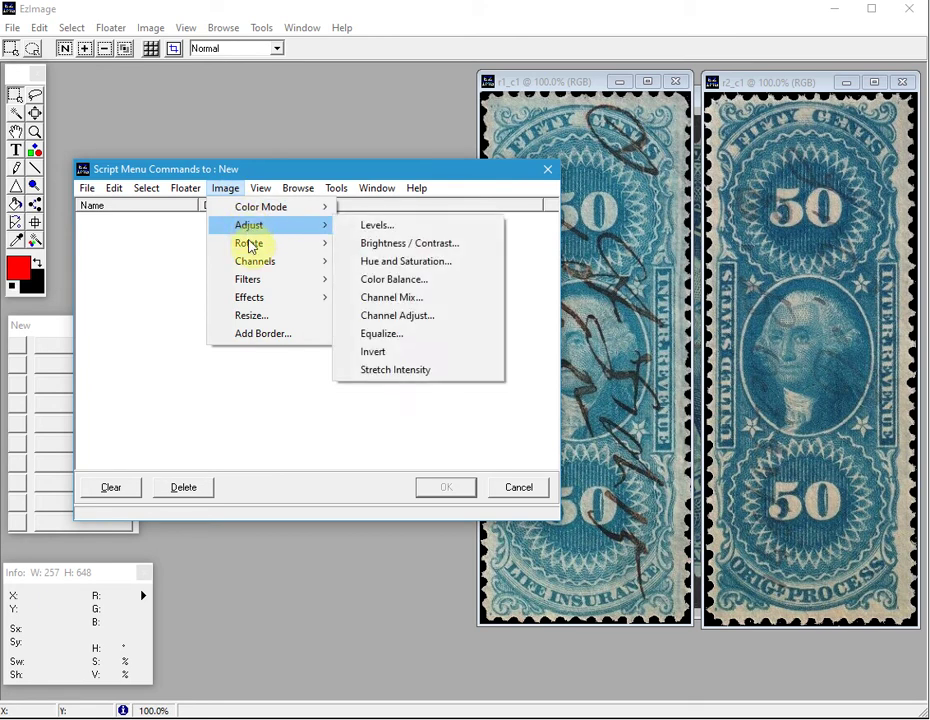
{"action": "left_click", "coordinate": [254, 316]}
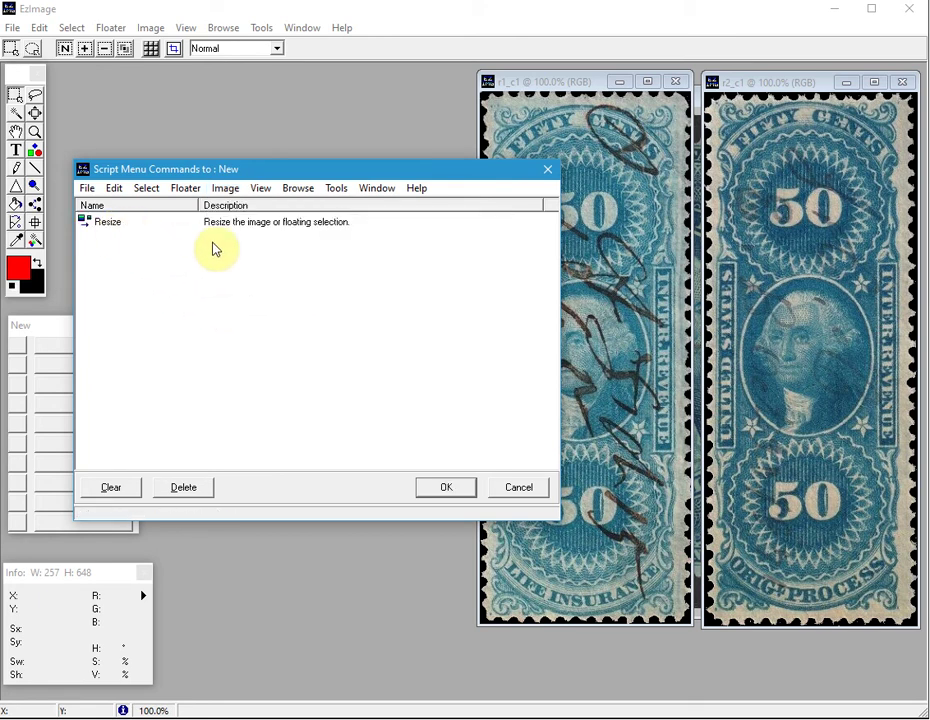
{"action": "left_click", "coordinate": [338, 189]}
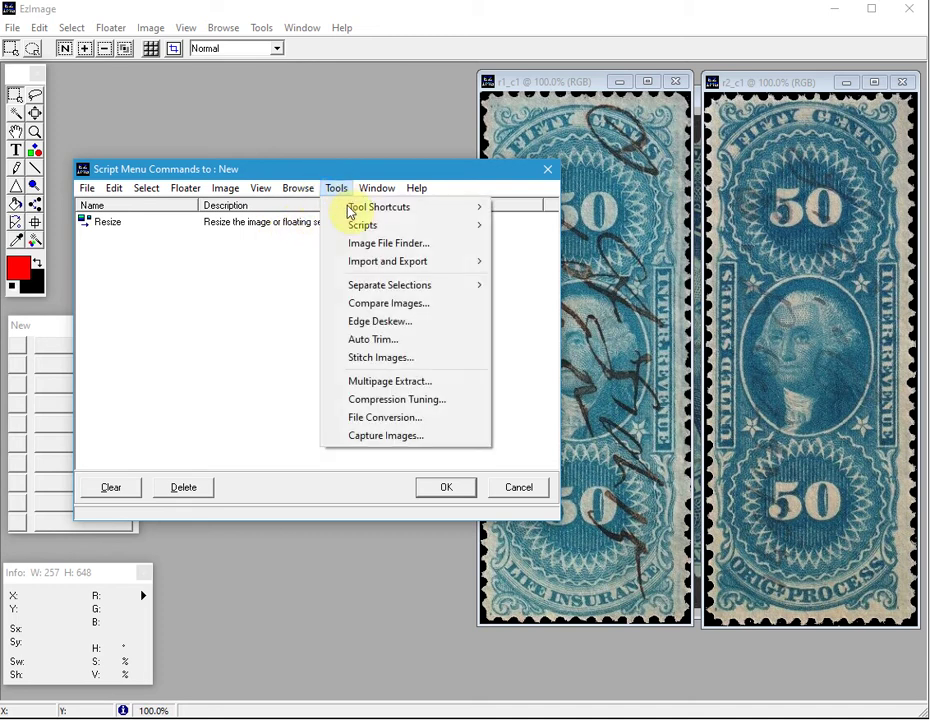
{"action": "left_click", "coordinate": [377, 360]}
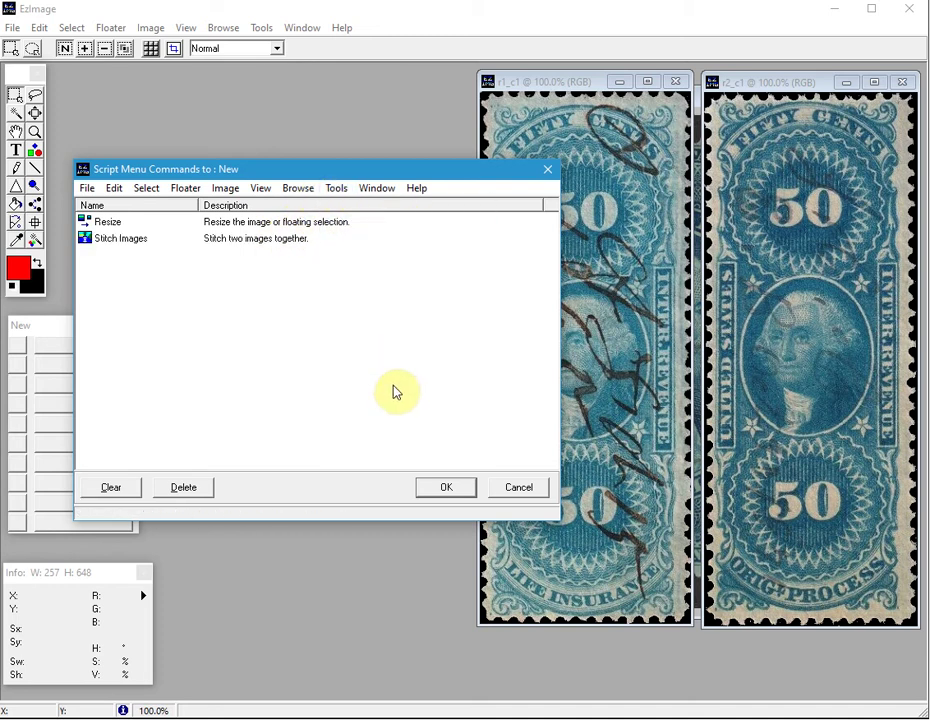
{"action": "left_click", "coordinate": [445, 488]}
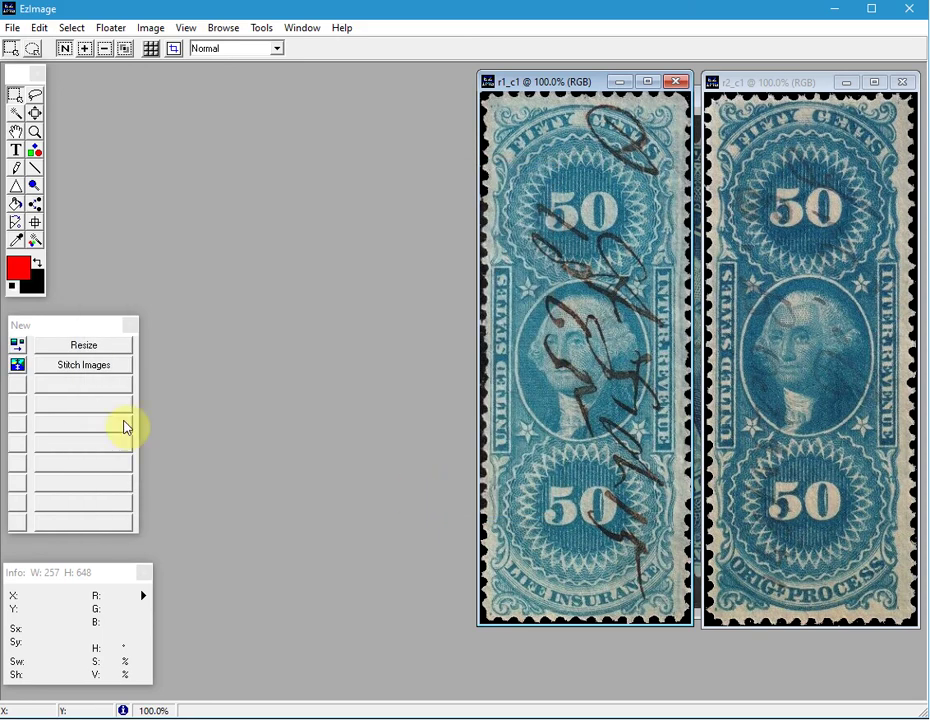
Stitch r1_c1 and r2_c1 horizontally with the Stitch Images script, using r1_c1 as the left image and r2_c1 as the right
{"action": "left_click", "coordinate": [100, 371]}
{"action": "left_click_drag", "start_coordinate": [122, 228], "coordinate": [351, 204]}
{"action": "left_click", "coordinate": [228, 229]}
{"action": "left_click", "coordinate": [544, 230]}
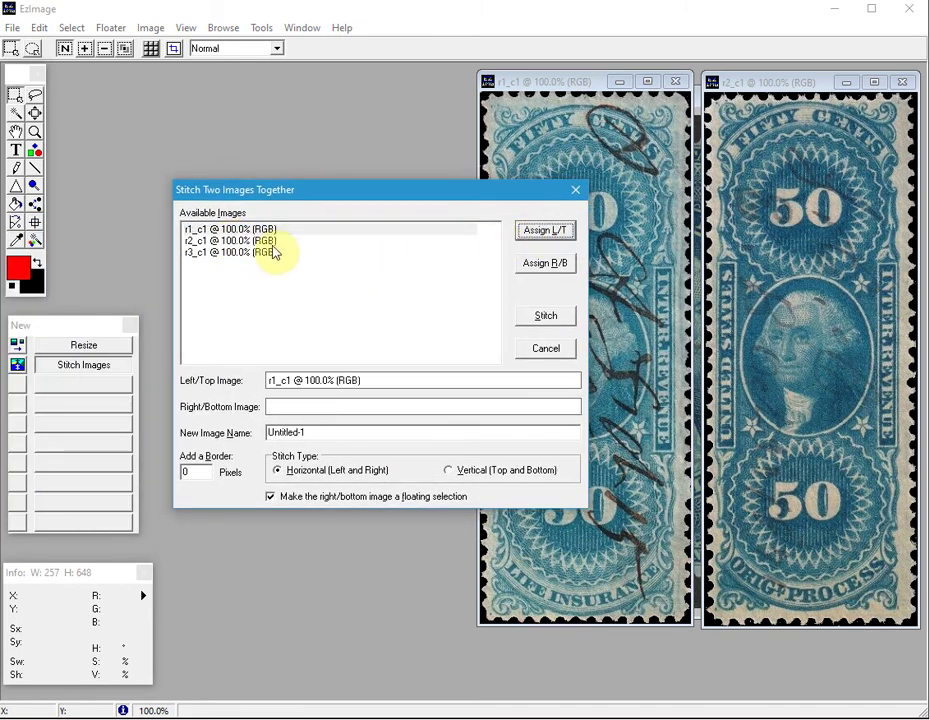
{"action": "left_click", "coordinate": [262, 241]}
{"action": "left_click", "coordinate": [544, 263]}
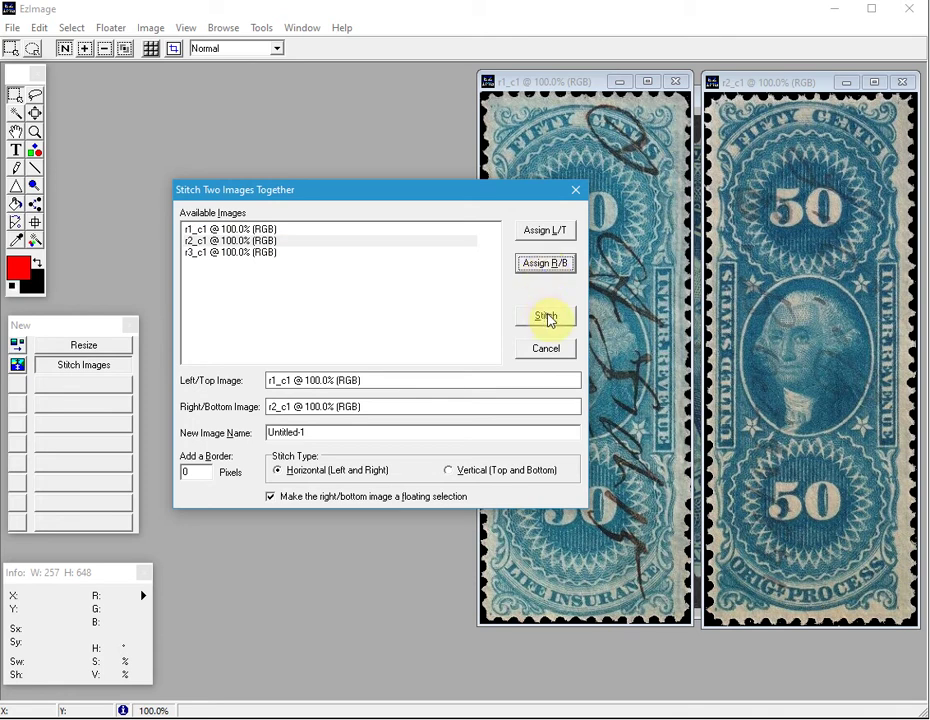
{"action": "left_click", "coordinate": [546, 317]}
Merge the floating right stamp into the stitched image with the floater tool and reposition the image window beside the palette
{"action": "left_click_drag", "start_coordinate": [333, 93], "coordinate": [457, 90]}
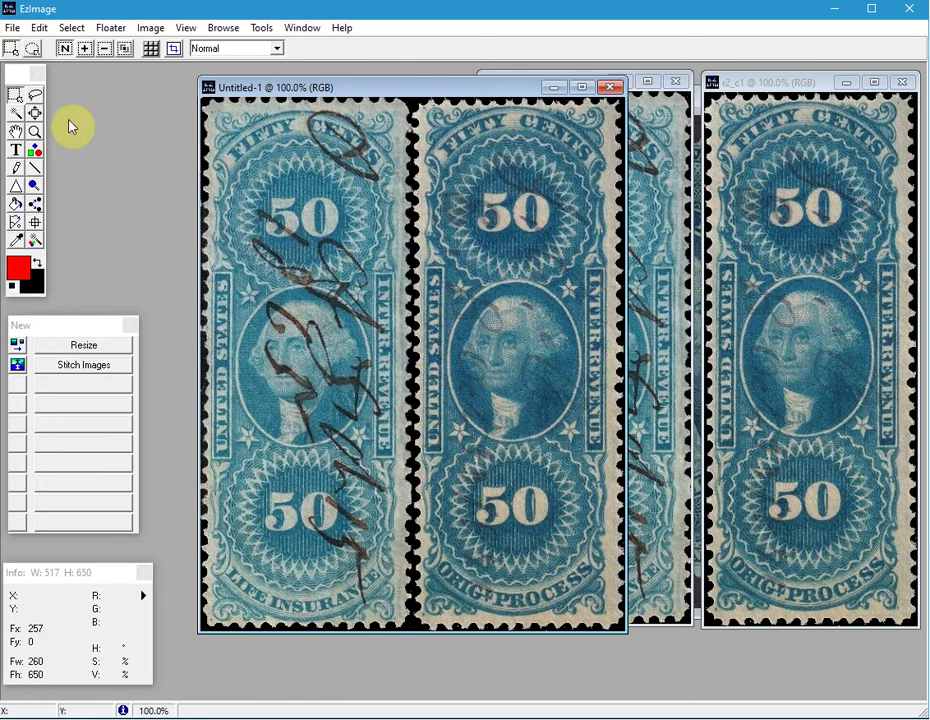
{"action": "left_click", "coordinate": [35, 113]}
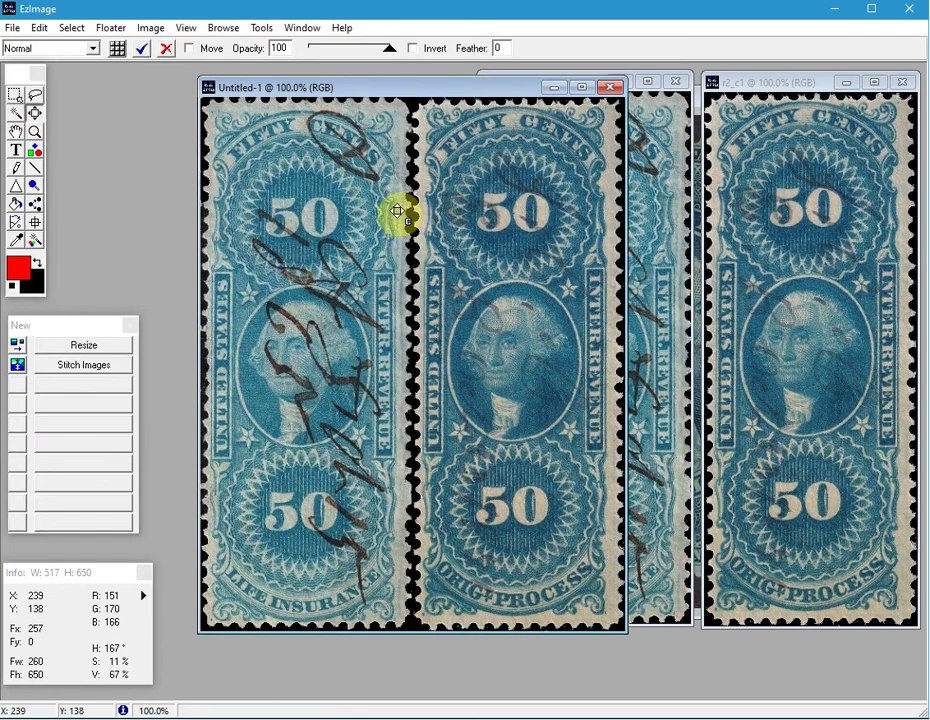
{"action": "left_click", "coordinate": [488, 242]}
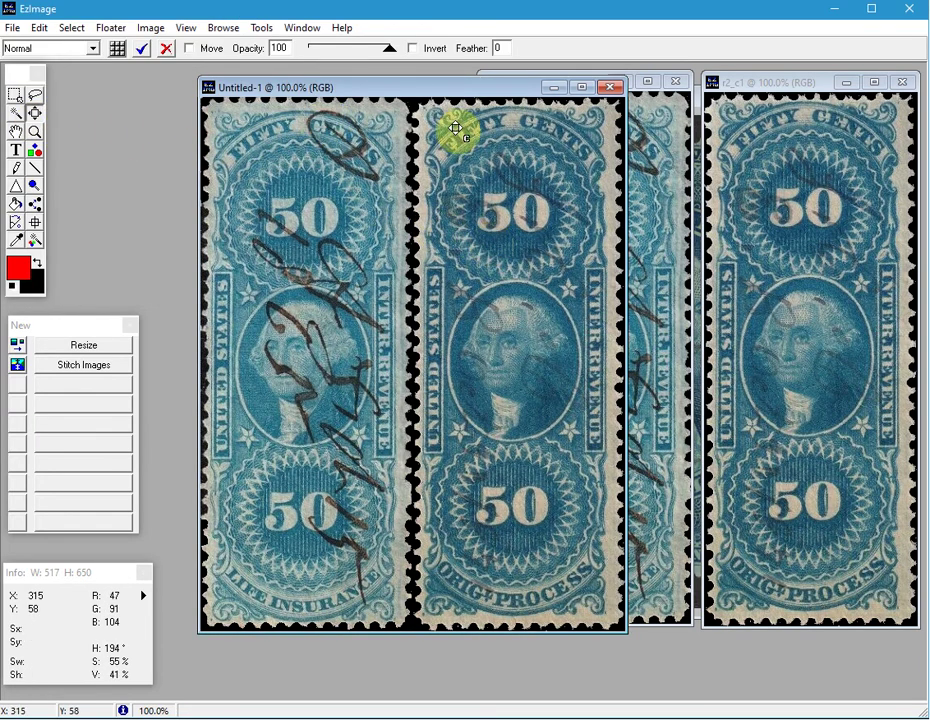
{"action": "mouse_move", "coordinate": [421, 91]}
{"action": "left_mouse_down"}
{"action": "mouse_move", "coordinate": [445, 85]}
{"action": "mouse_move", "coordinate": [436, 87]}
{"action": "left_mouse_up"}
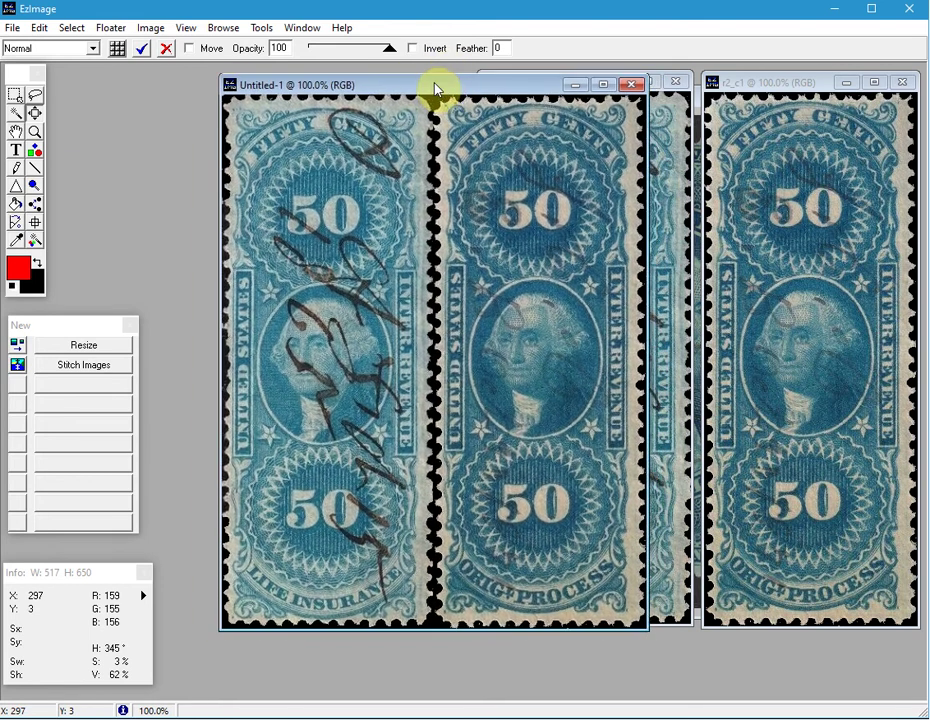
Resize the stitched two-stamp image to a height of 800 pixels, keeping its aspect ratio
{"action": "left_click", "coordinate": [84, 347]}
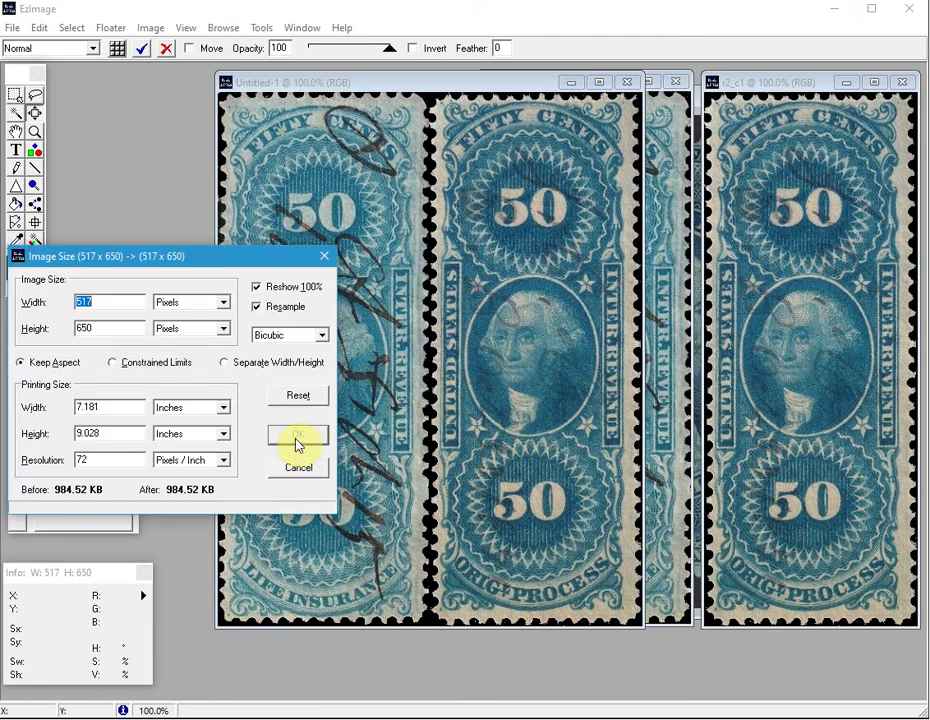
{"action": "double_click", "coordinate": [87, 326]}
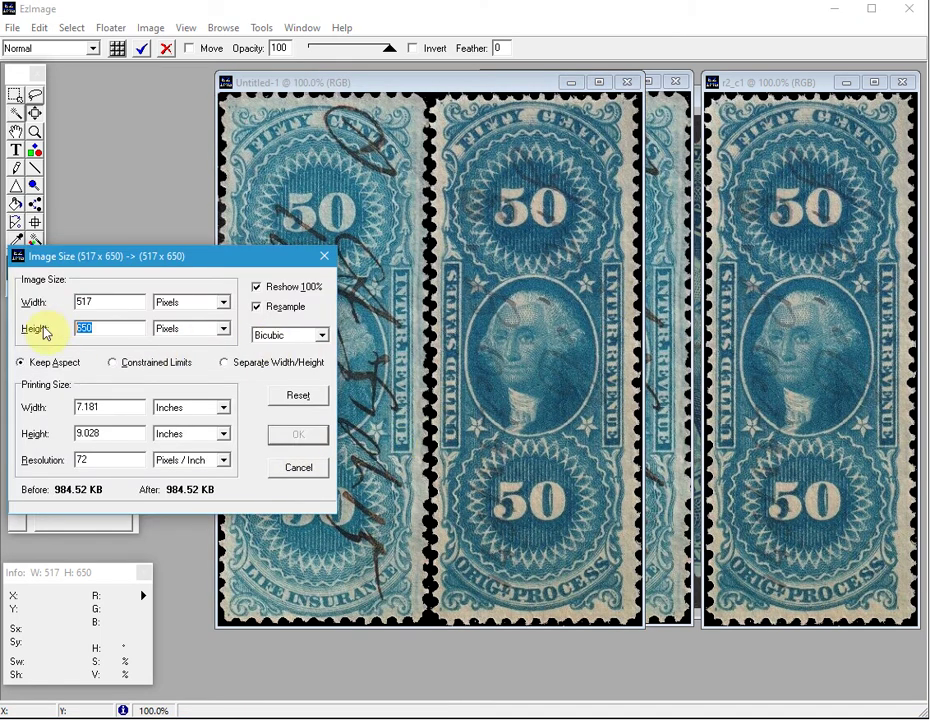
{"action": "type", "text": "800"}
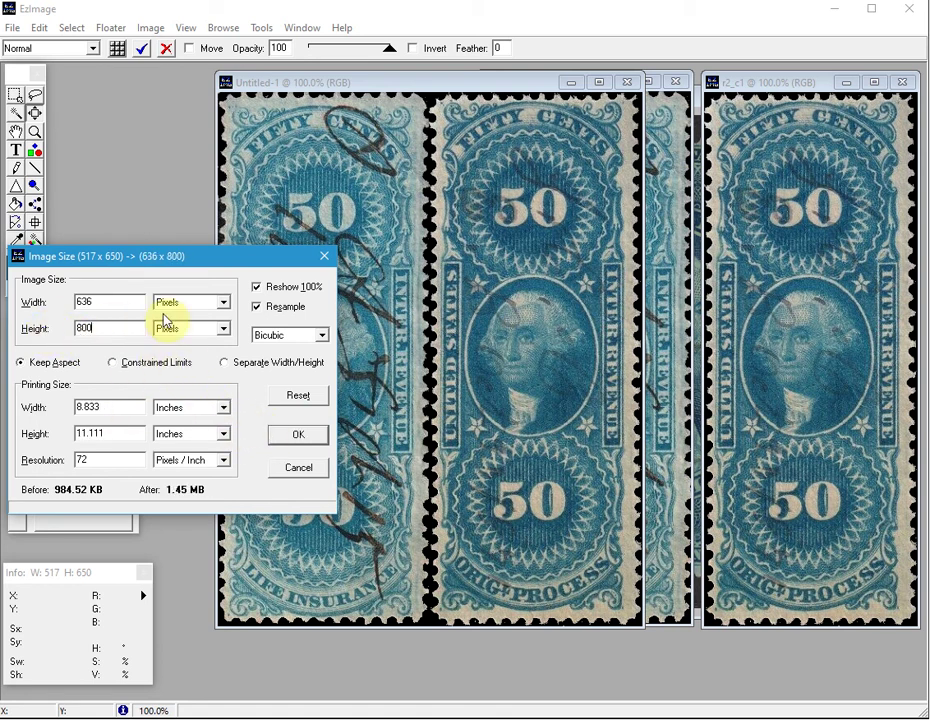
{"action": "left_click_drag", "start_coordinate": [156, 259], "coordinate": [250, 285]}
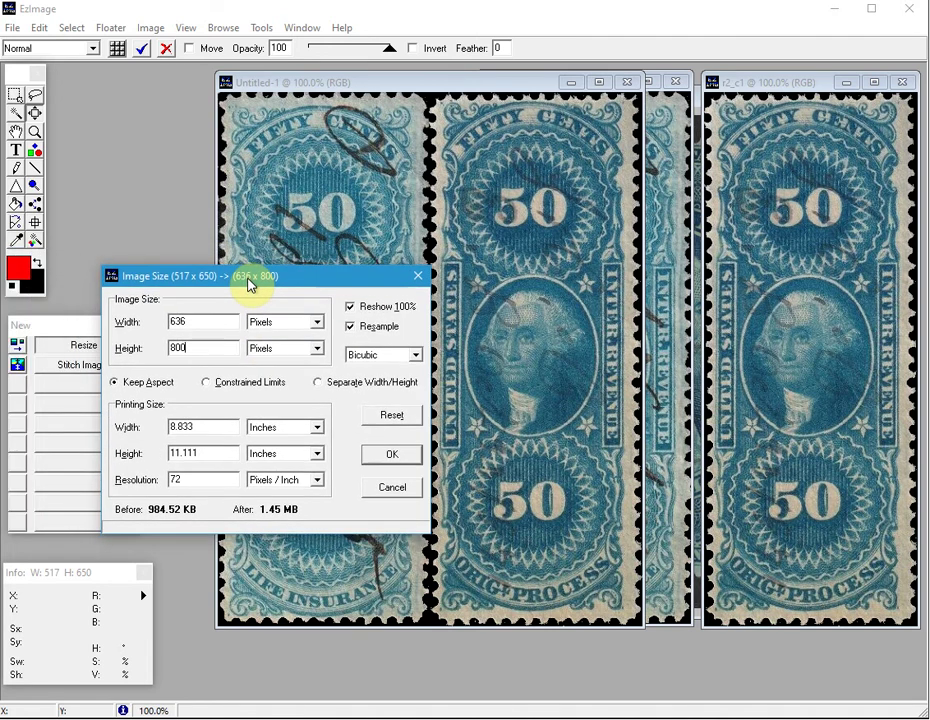
{"action": "left_click", "coordinate": [391, 456]}
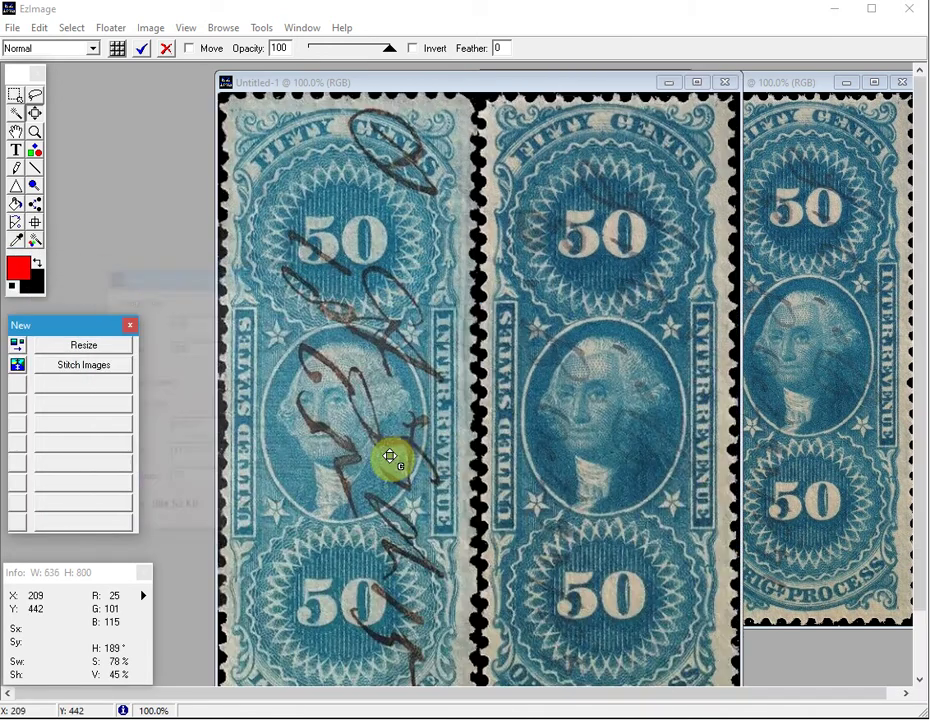
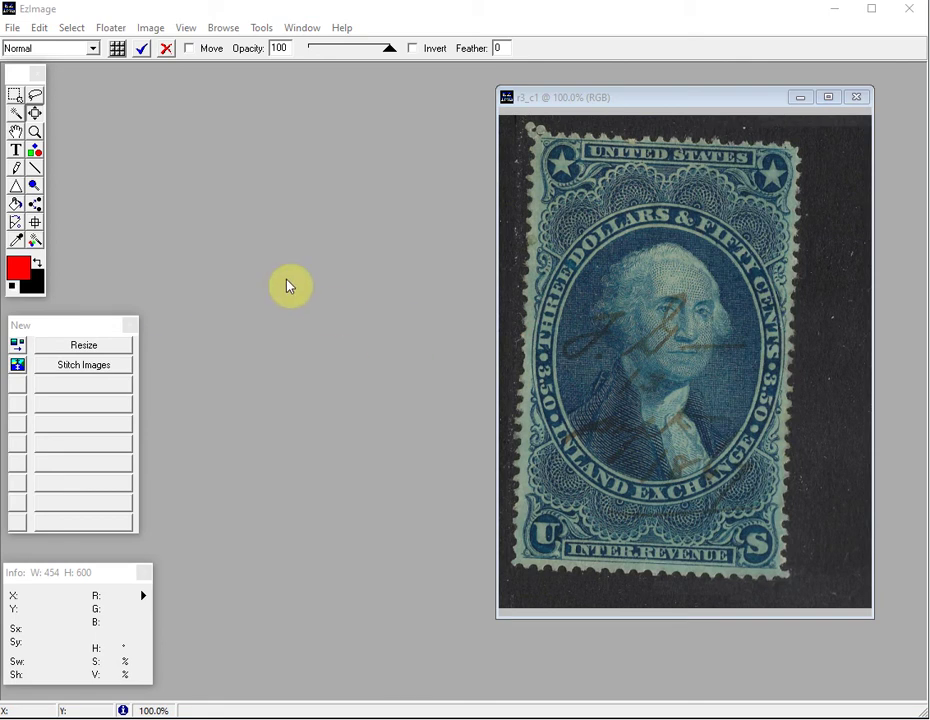
Start recording a script in the New set with Test as its file name, description and palette name
{"action": "left_click", "coordinate": [263, 30]}
{"action": "mouse_move", "coordinate": [307, 46]}
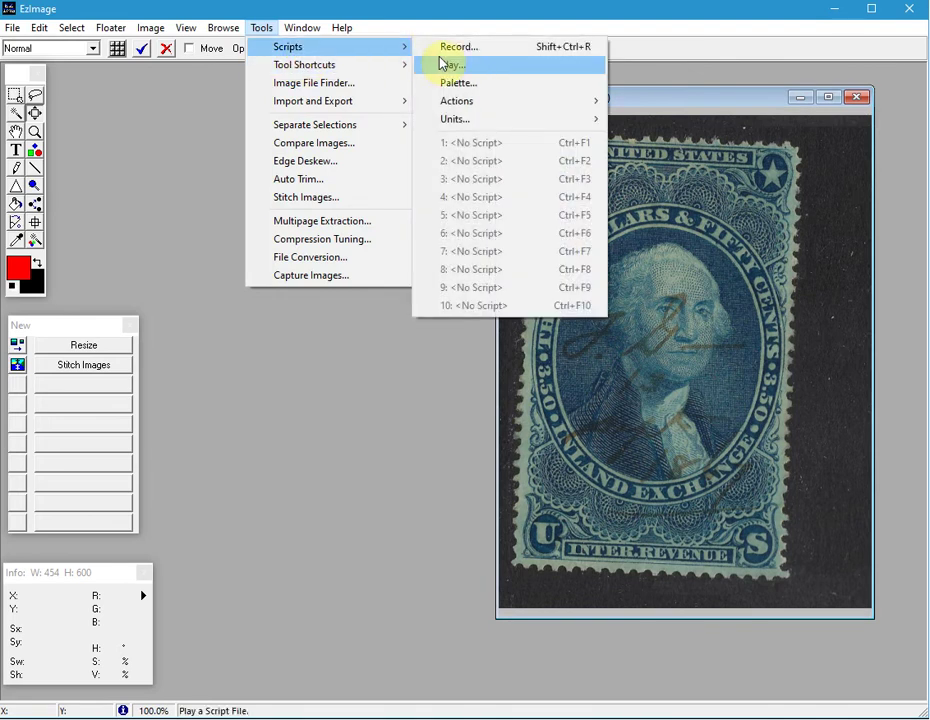
{"action": "left_click", "coordinate": [458, 50]}
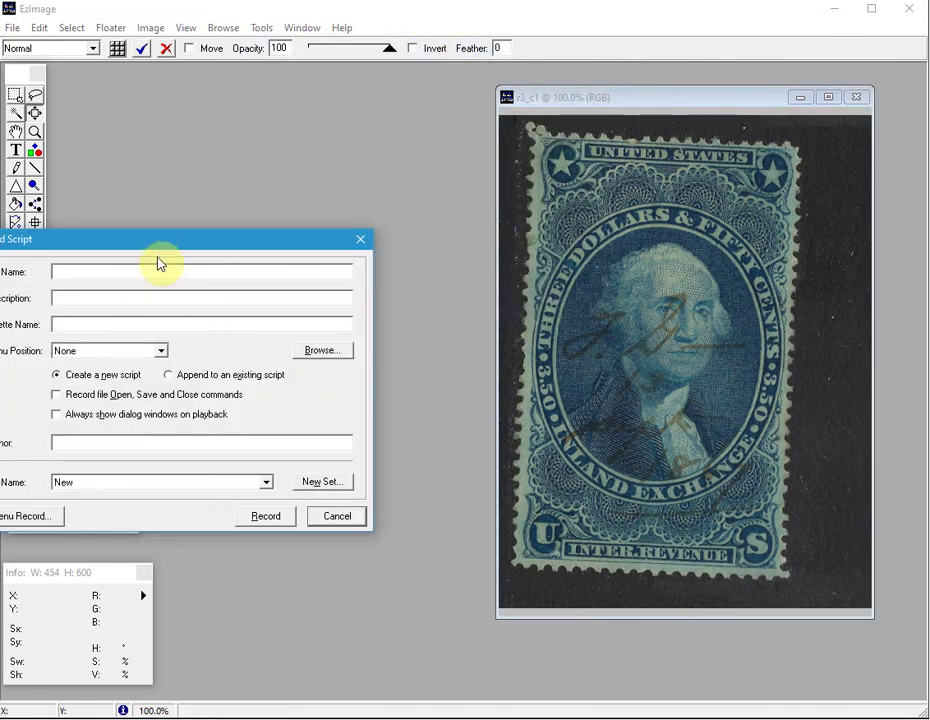
{"action": "left_click_drag", "start_coordinate": [160, 252], "coordinate": [290, 249]}
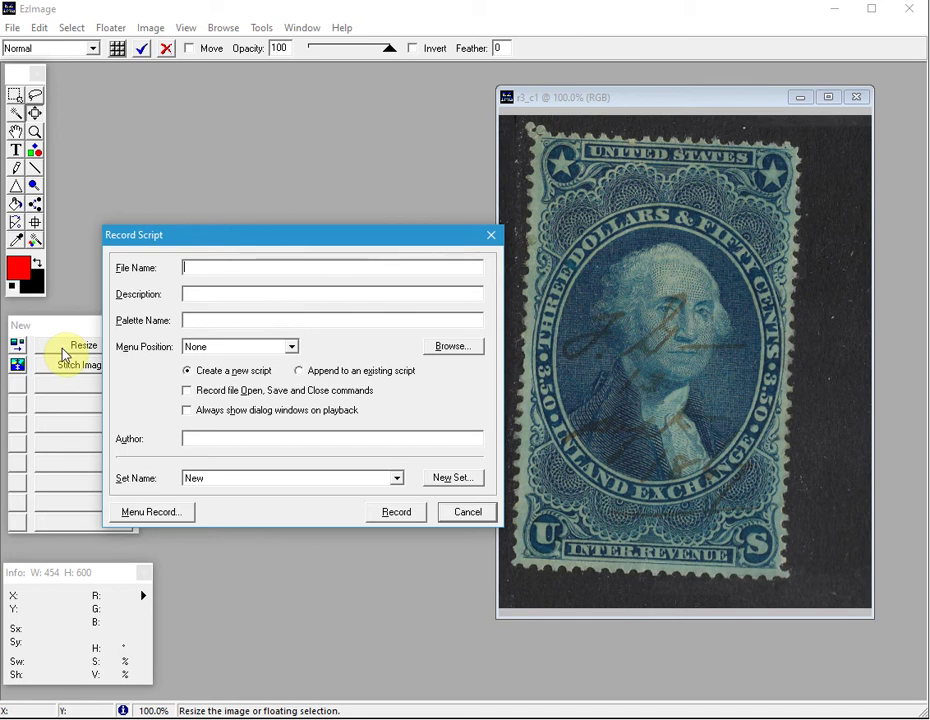
{"action": "type", "text": "Test"}
{"action": "left_click", "coordinate": [208, 295]}
{"action": "type", "text": "Tes"}
{"action": "left_click", "coordinate": [219, 320]}
{"action": "type", "text": "Te"}
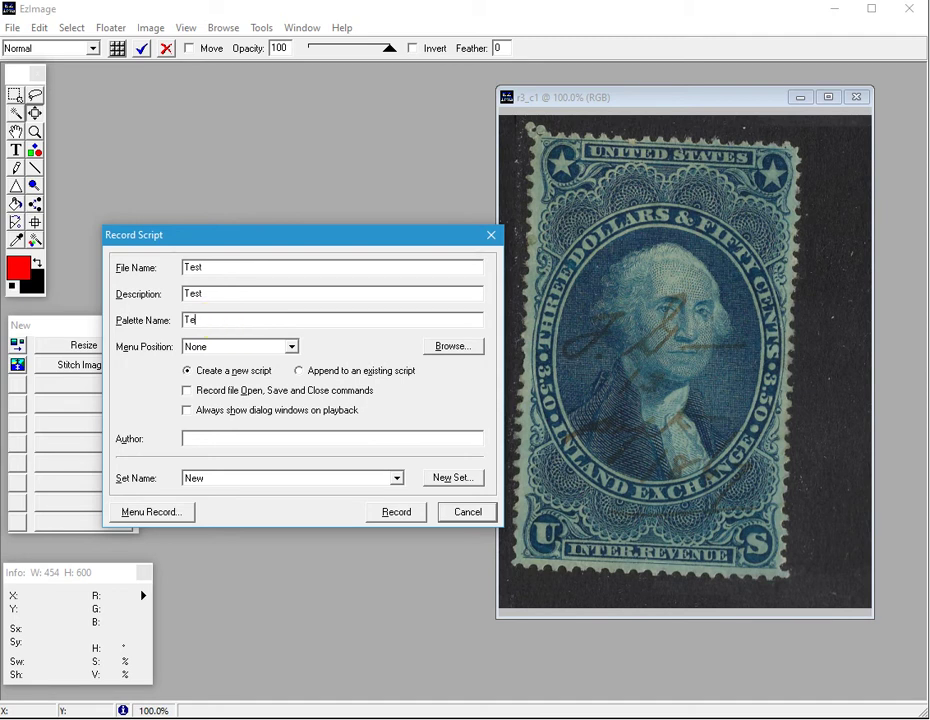
{"action": "type", "text": "st"}
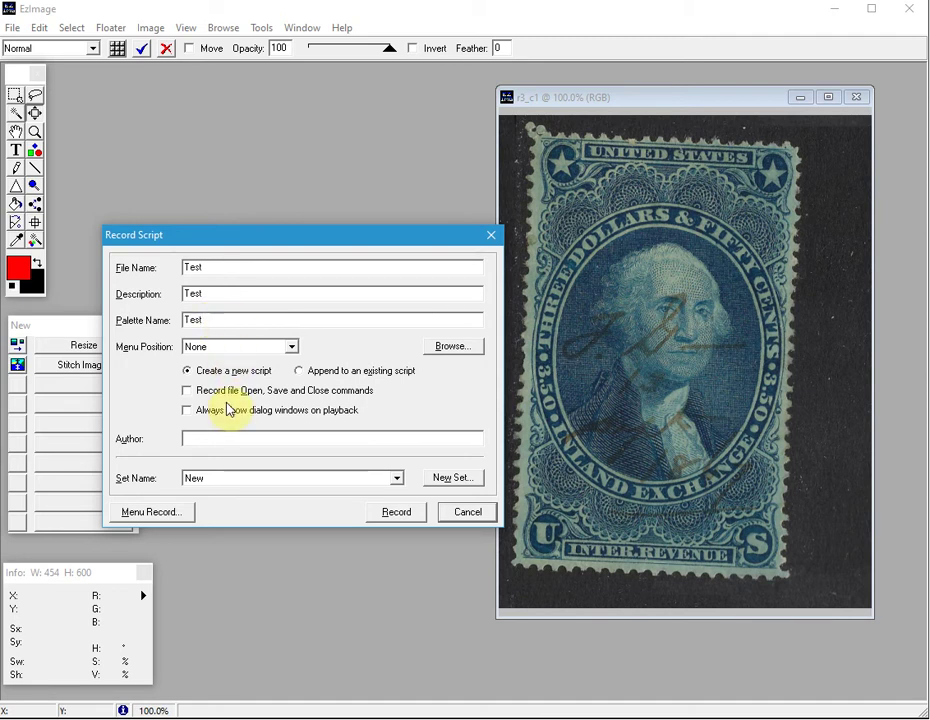
{"action": "left_click", "coordinate": [396, 513]}
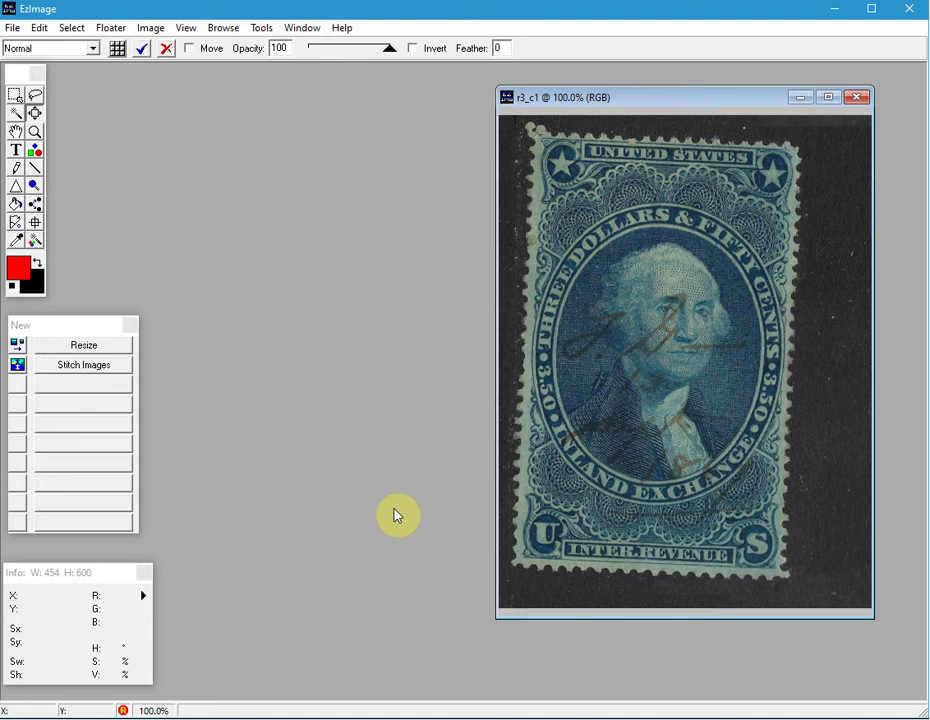
Select the dark background around the r3_c1 stamp with the magic wand and delete it to black
{"action": "left_click", "coordinate": [17, 120]}
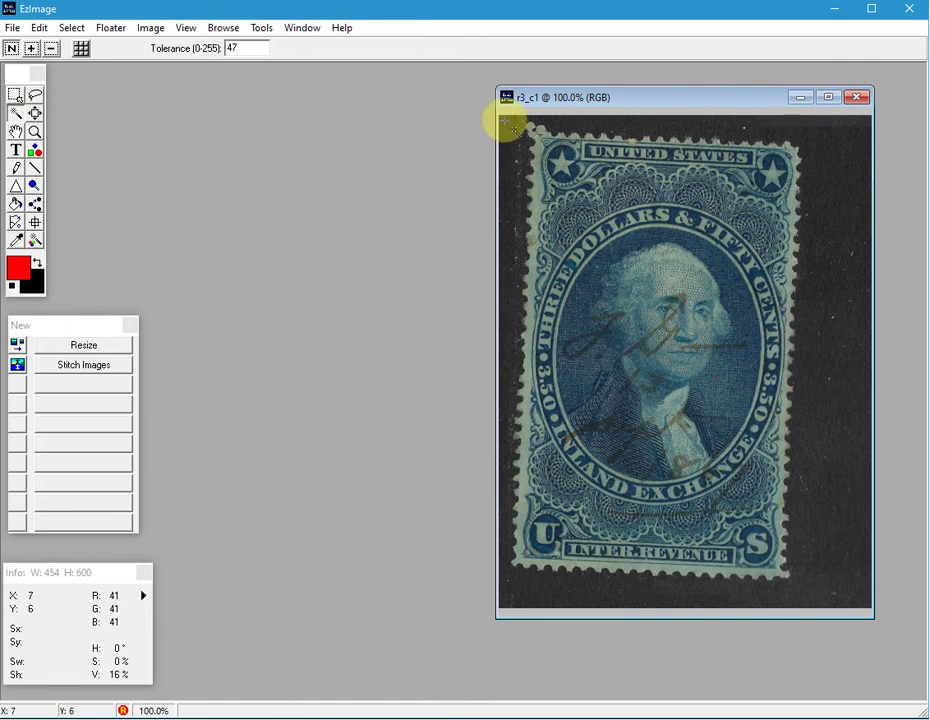
{"action": "left_click", "coordinate": [507, 122]}
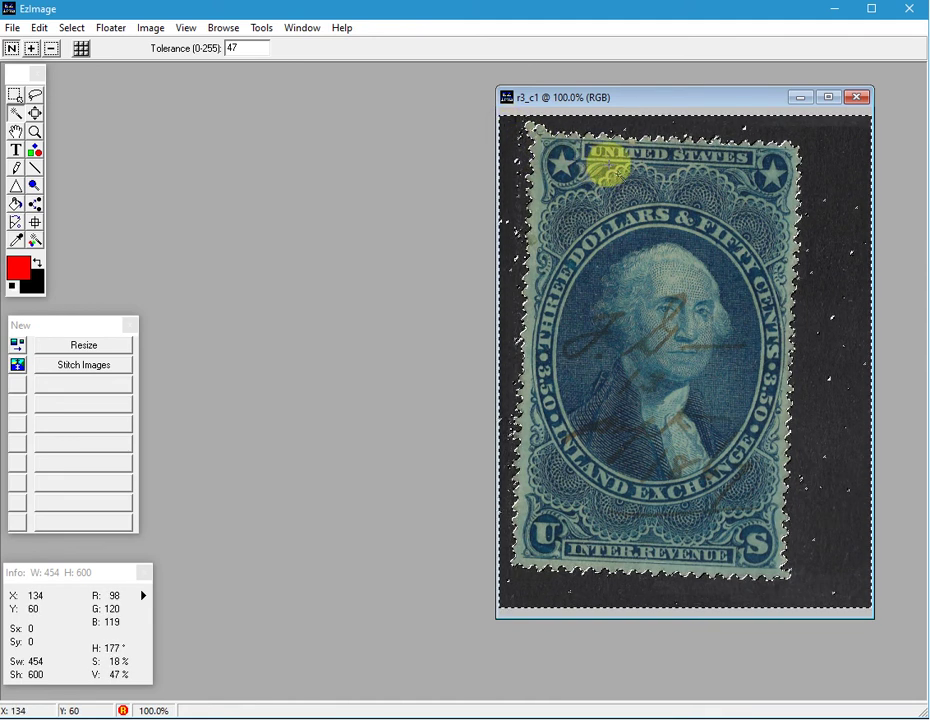
{"action": "key", "text": "Delete"}
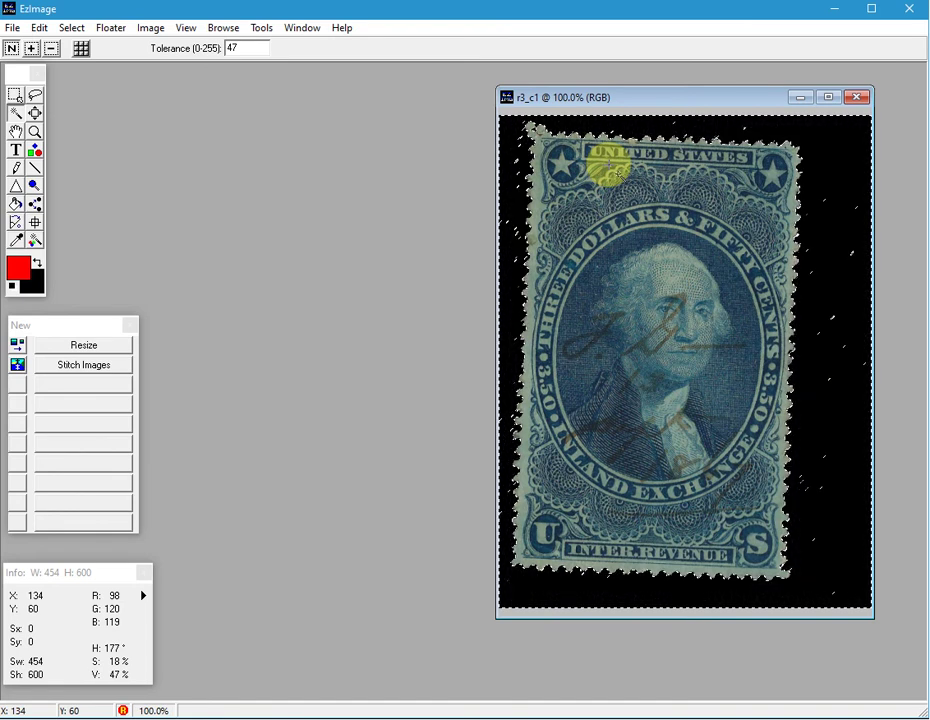
Check the current background color in the Color Picker and close it without changes
{"action": "left_click", "coordinate": [42, 286]}
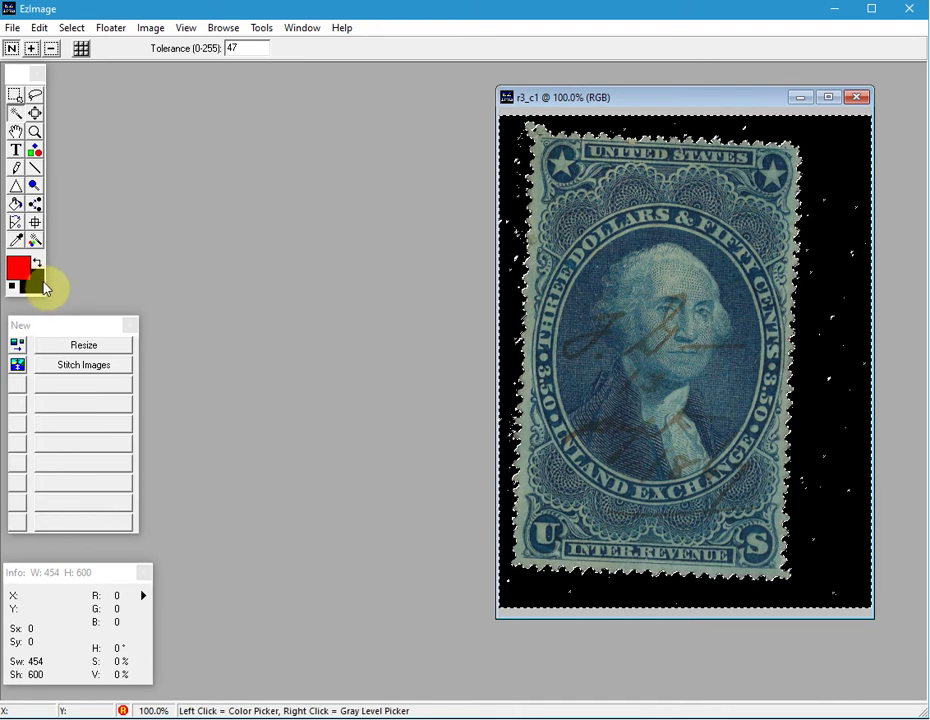
{"action": "left_click", "coordinate": [44, 288]}
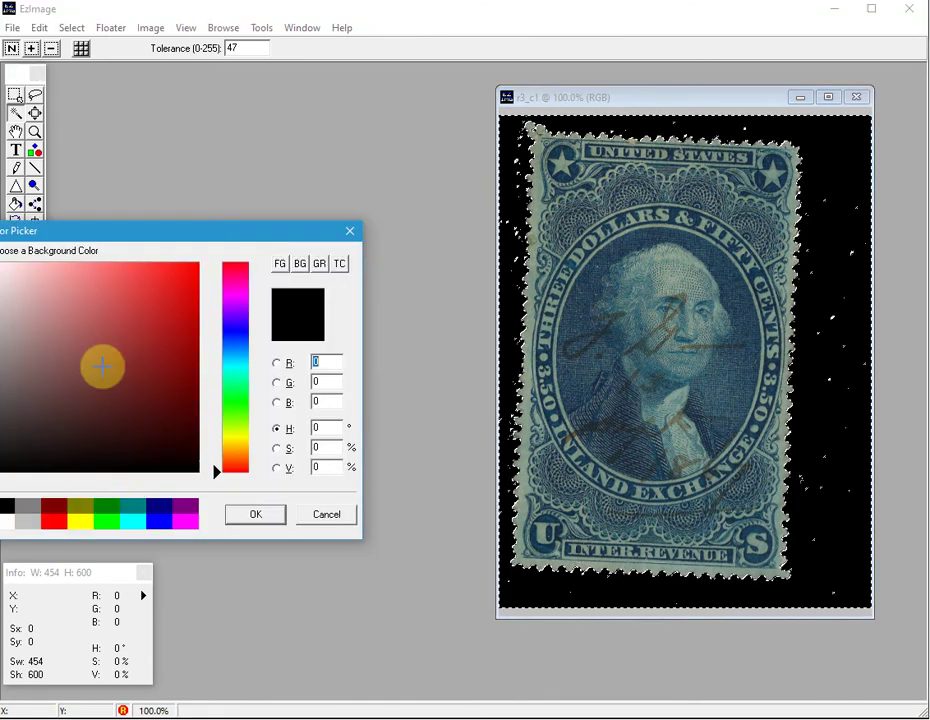
{"action": "left_click_drag", "start_coordinate": [110, 236], "coordinate": [188, 236]}
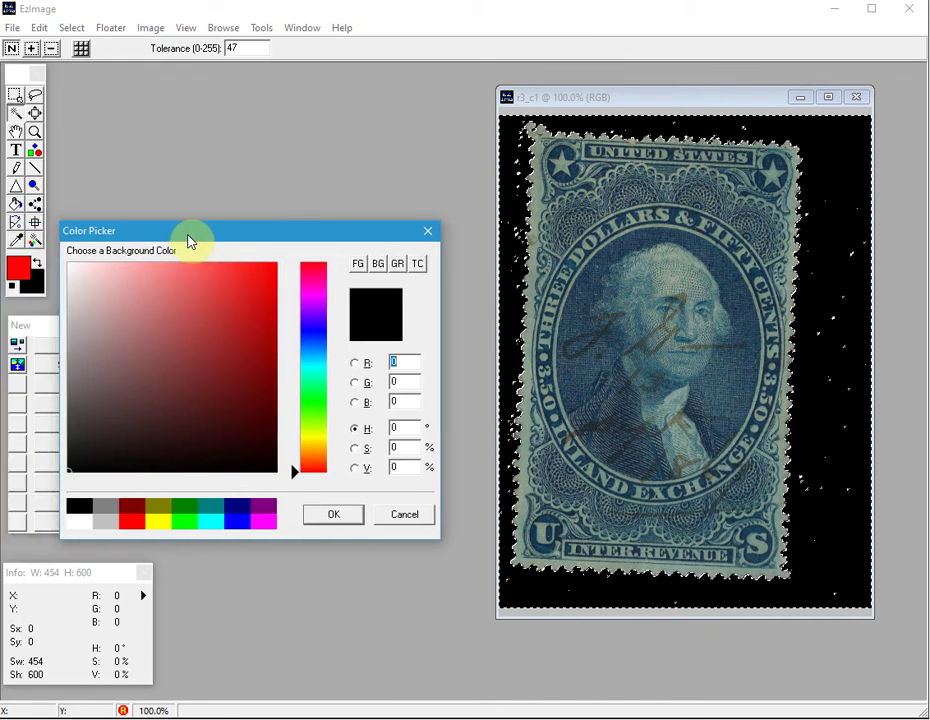
{"action": "left_click", "coordinate": [405, 516]}
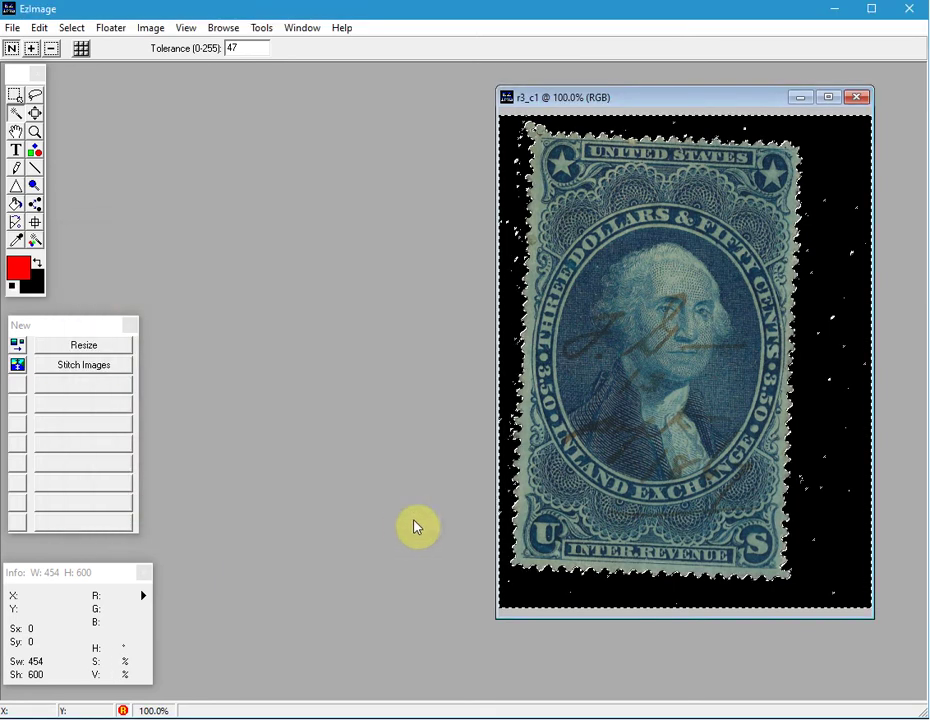
Clear the selection and straighten the r3_c1 stamp with Edge Deskew, using the current settings
{"action": "left_click", "coordinate": [506, 233]}
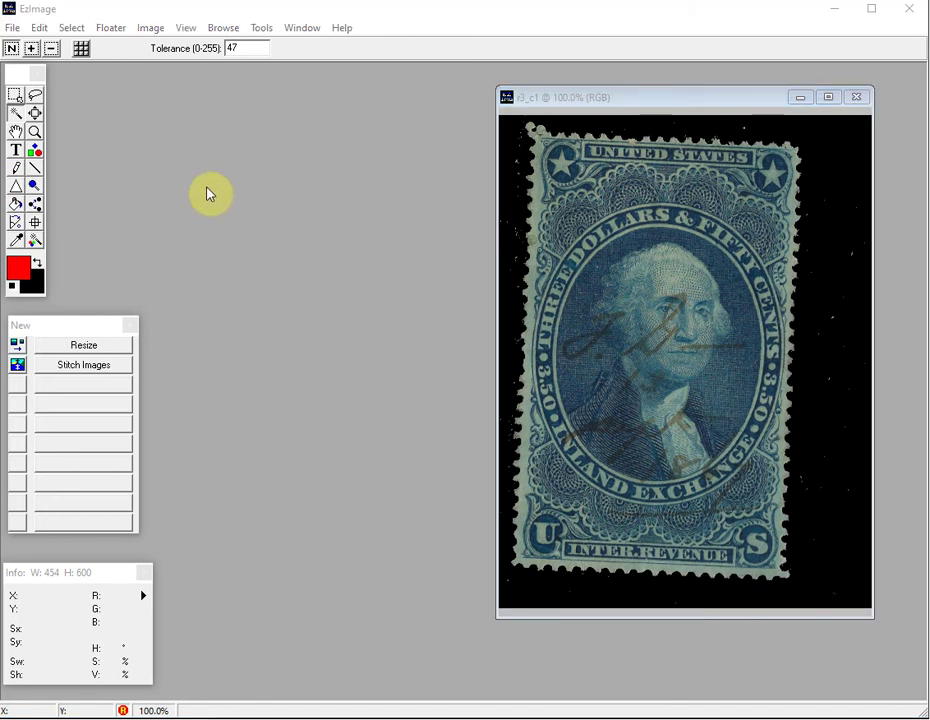
{"action": "left_click", "coordinate": [266, 32]}
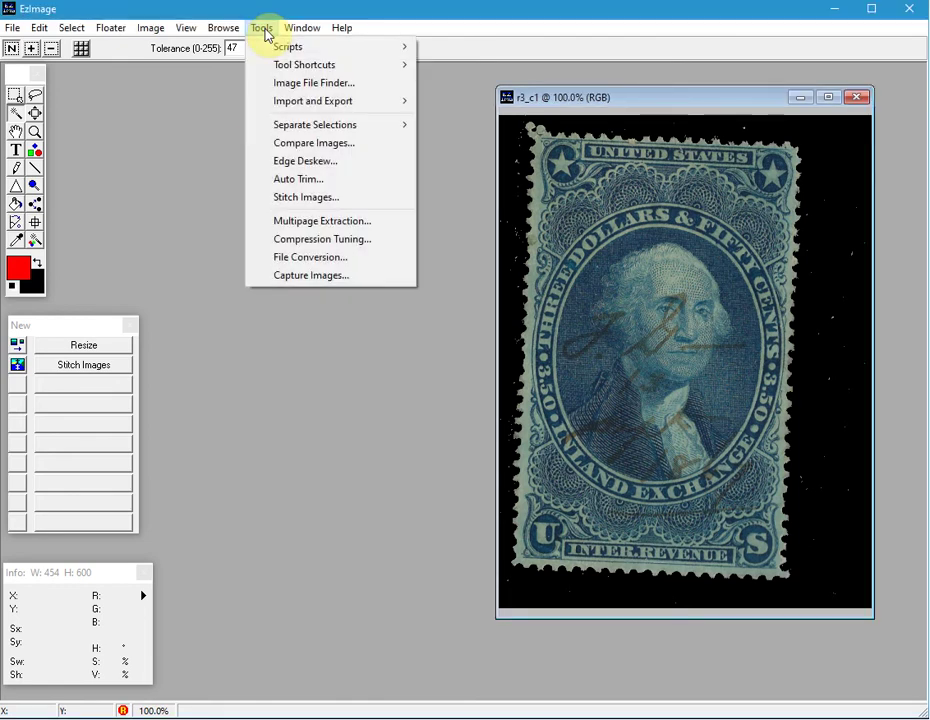
{"action": "left_click", "coordinate": [305, 161]}
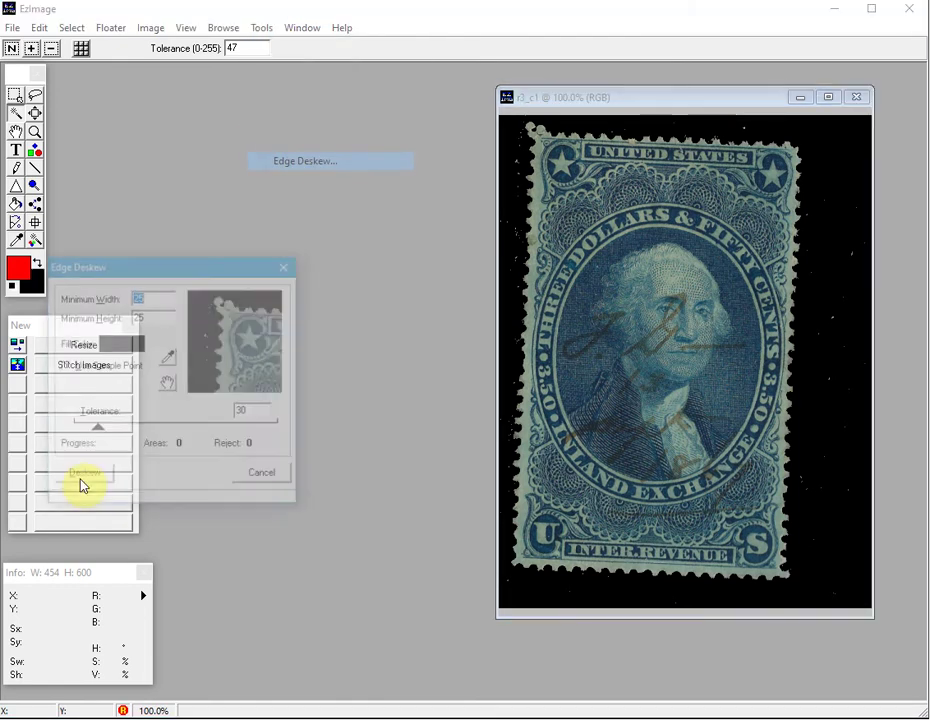
{"action": "left_click_drag", "start_coordinate": [125, 268], "coordinate": [197, 258]}
{"action": "left_click", "coordinate": [176, 470]}
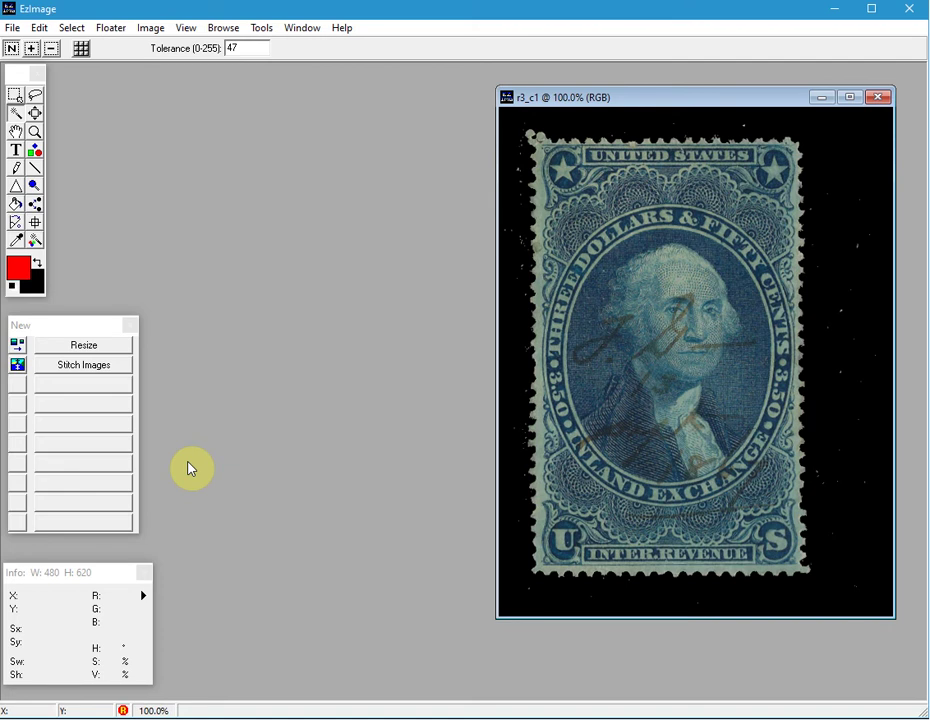
Trim the black margins on all four sides of the r3_c1 stamp with Auto Trim, using the current settings
{"action": "left_click", "coordinate": [262, 28]}
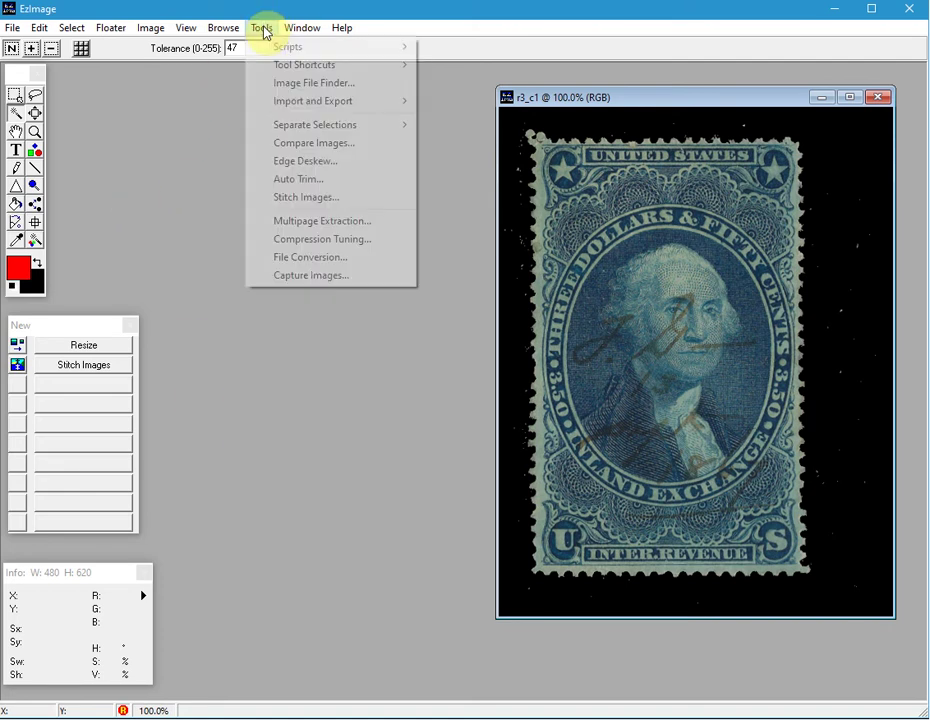
{"action": "left_click", "coordinate": [309, 181]}
{"action": "left_click_drag", "start_coordinate": [192, 257], "coordinate": [278, 251]}
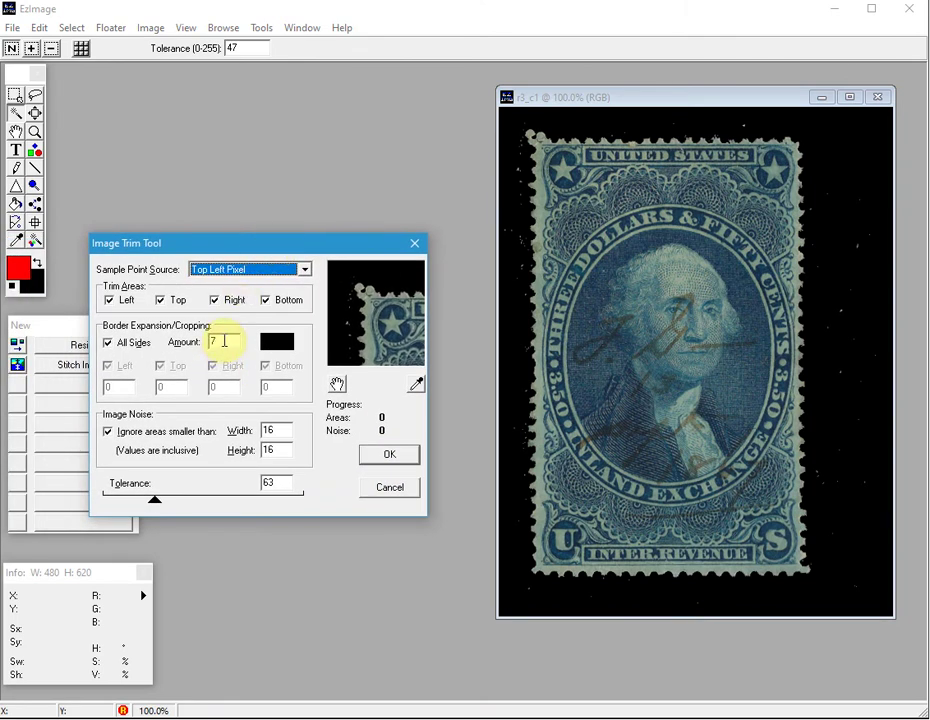
{"action": "left_click", "coordinate": [390, 458]}
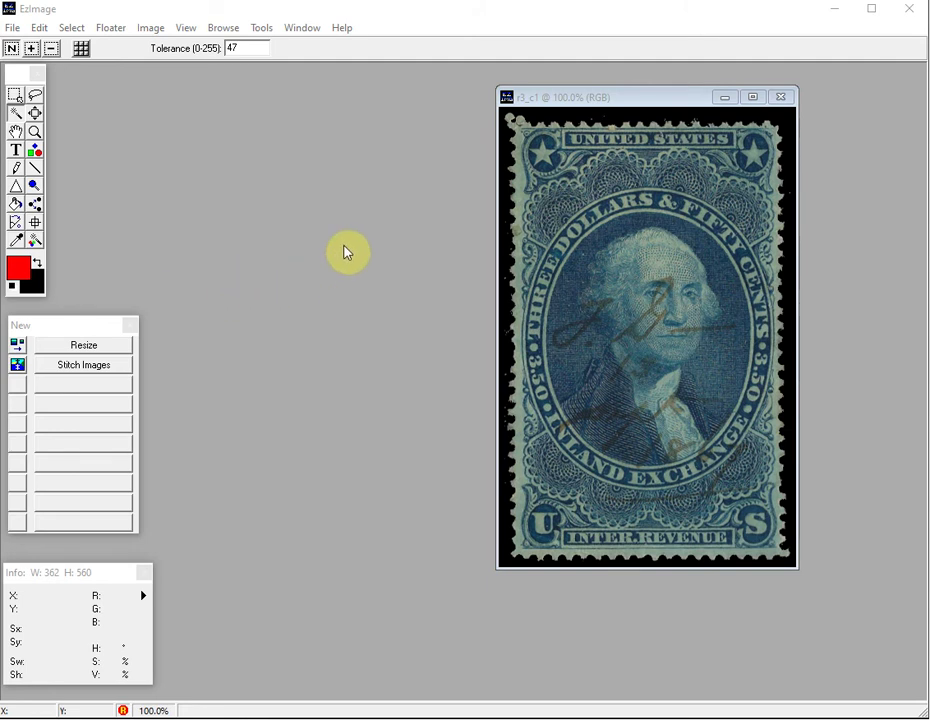
Stop recording the Test script so it is added to the New palette
{"action": "left_click", "coordinate": [263, 29]}
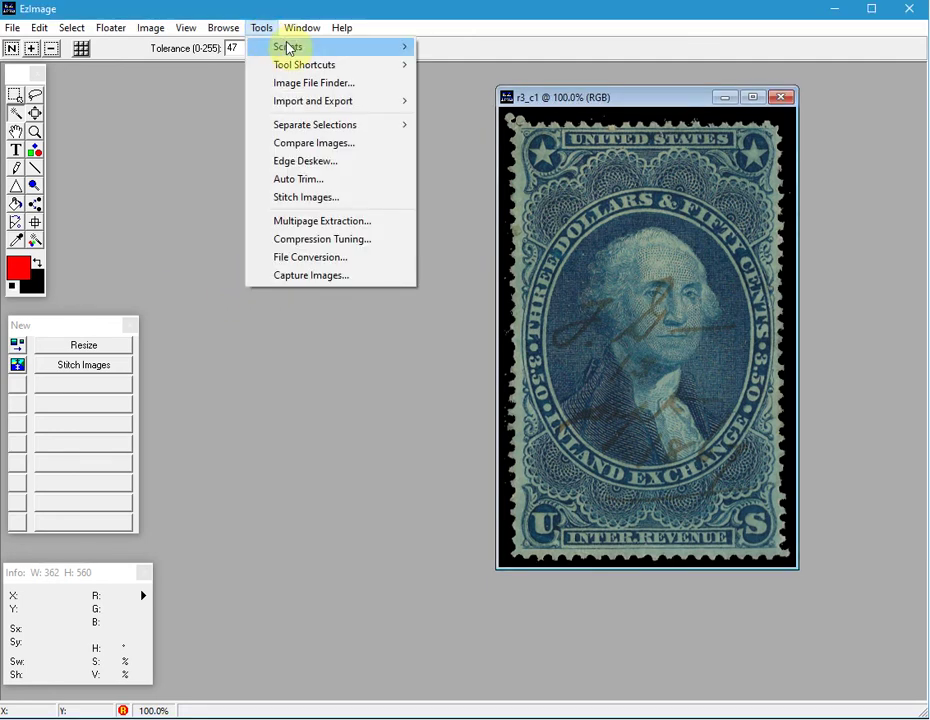
{"action": "mouse_move", "coordinate": [384, 52]}
{"action": "mouse_move", "coordinate": [469, 104]}
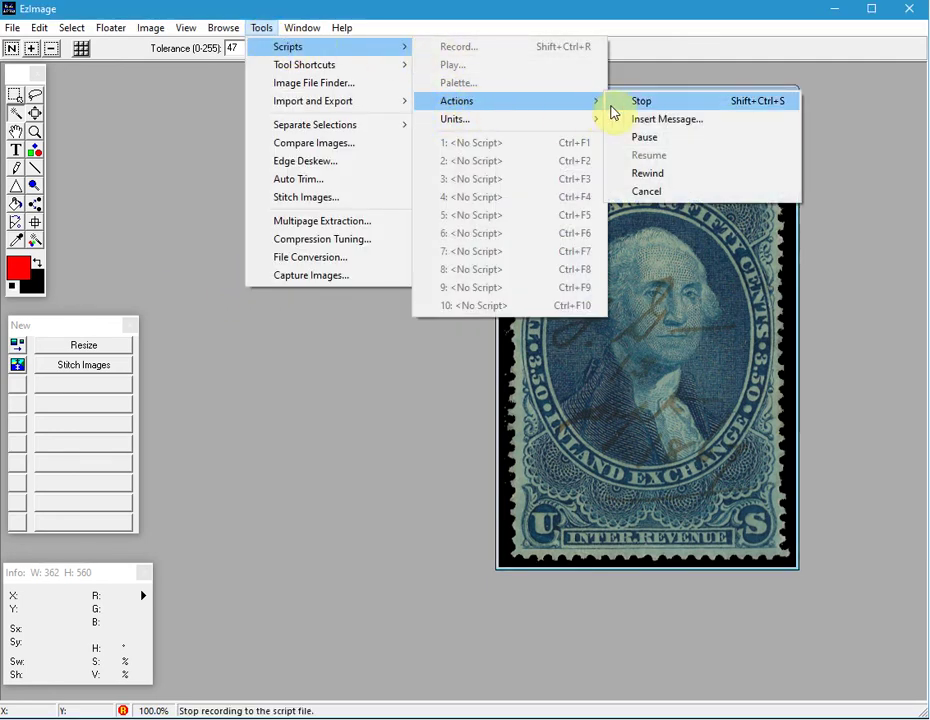
{"action": "left_click", "coordinate": [641, 103]}
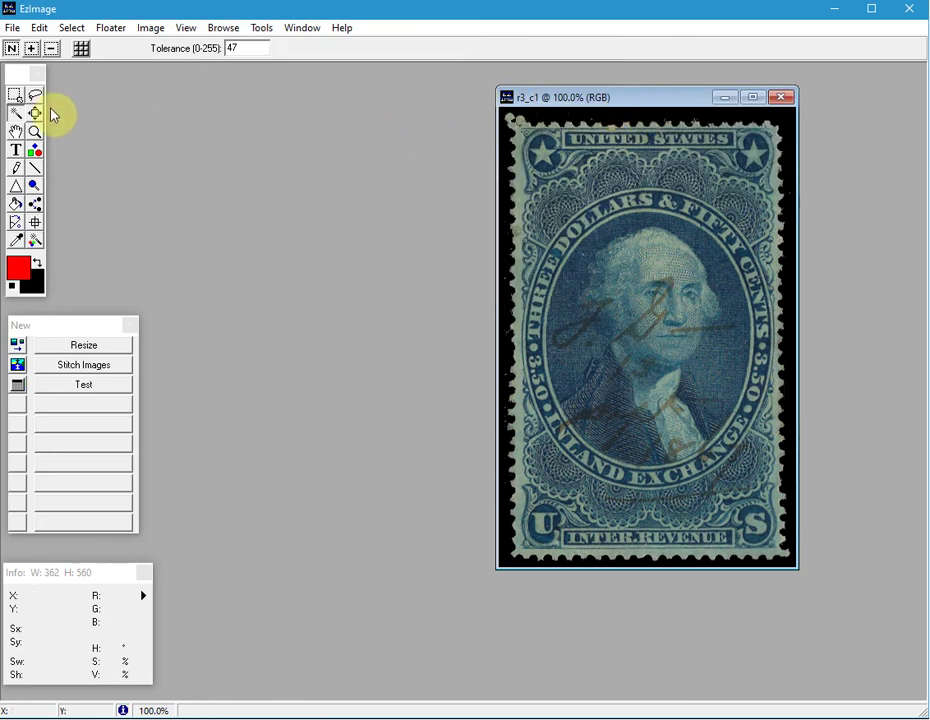
{"action": "left_click", "coordinate": [81, 388]}
{"action": "left_click", "coordinate": [19, 386]}
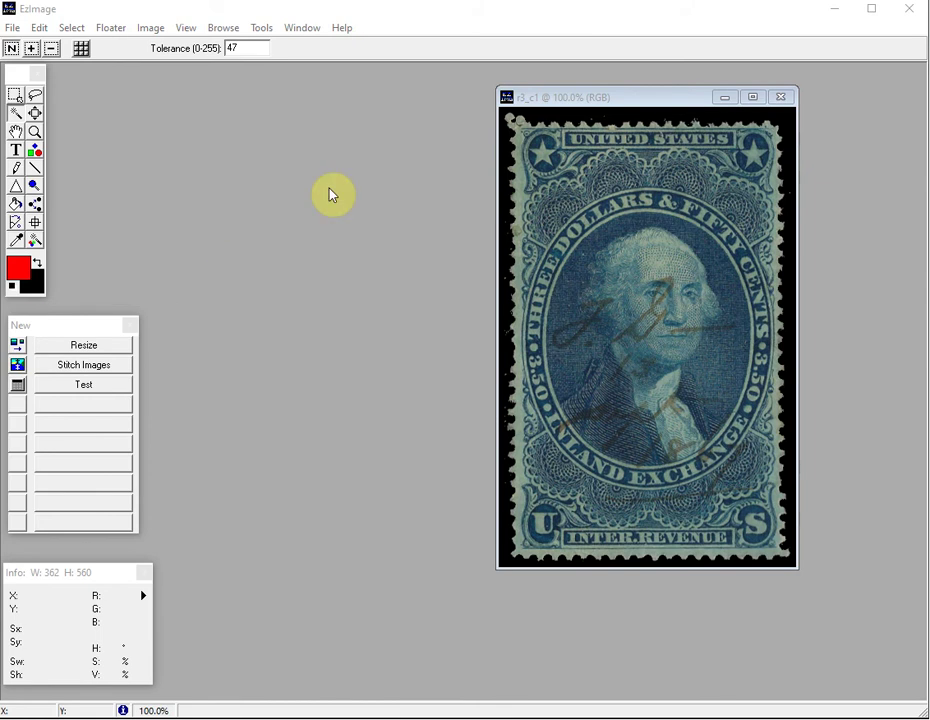
Open the Edge Deskew tool, read its help page on the deskew process and close the help
{"action": "left_click", "coordinate": [260, 30]}
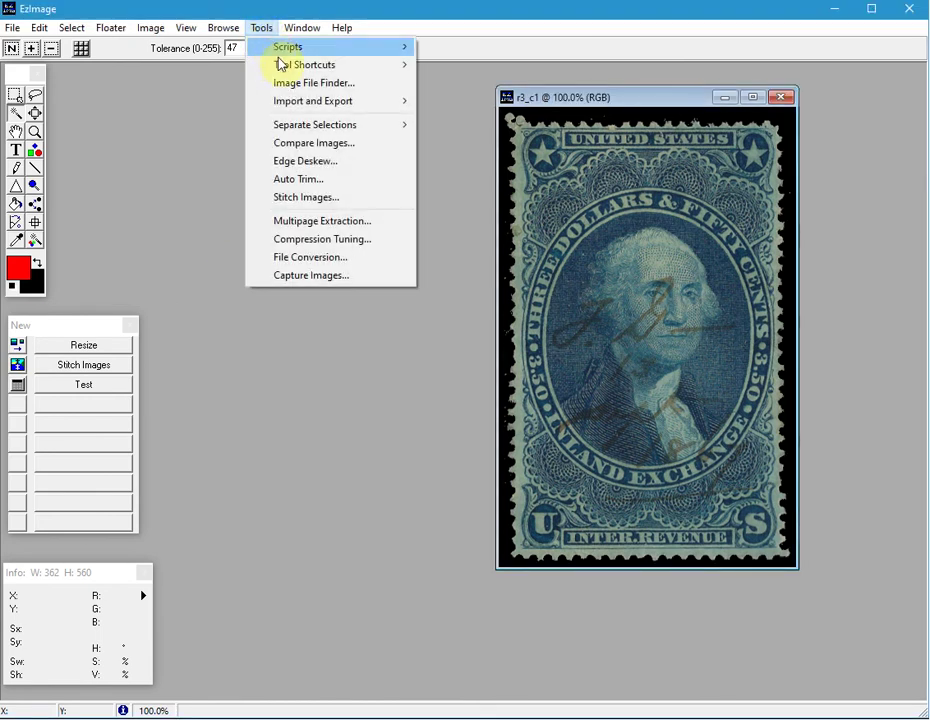
{"action": "left_click", "coordinate": [312, 161]}
{"action": "left_click_drag", "start_coordinate": [130, 266], "coordinate": [268, 245]}
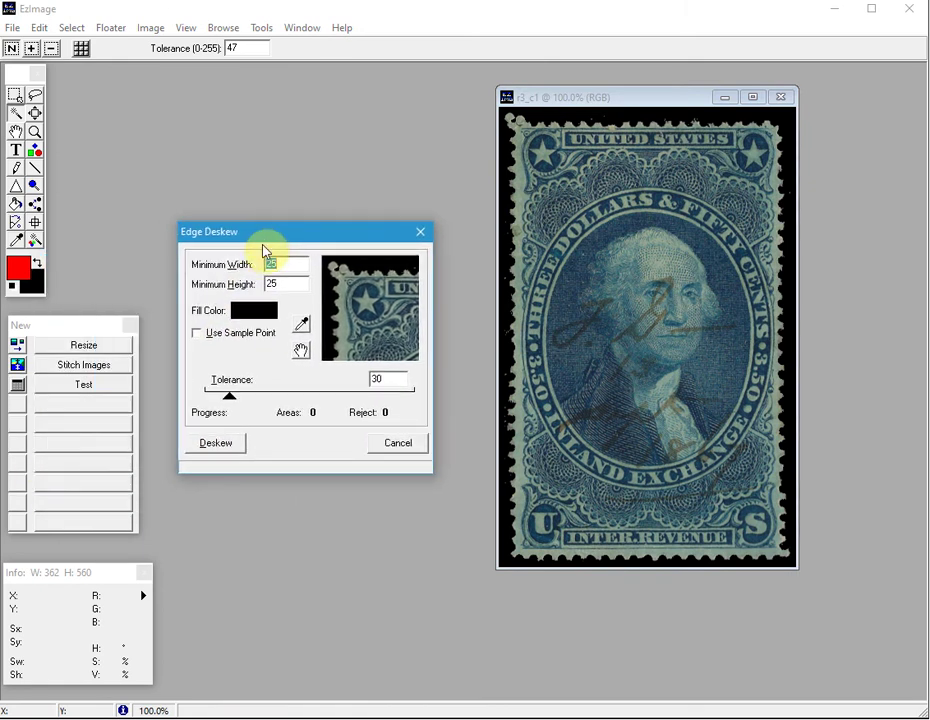
{"action": "key", "text": "F1"}
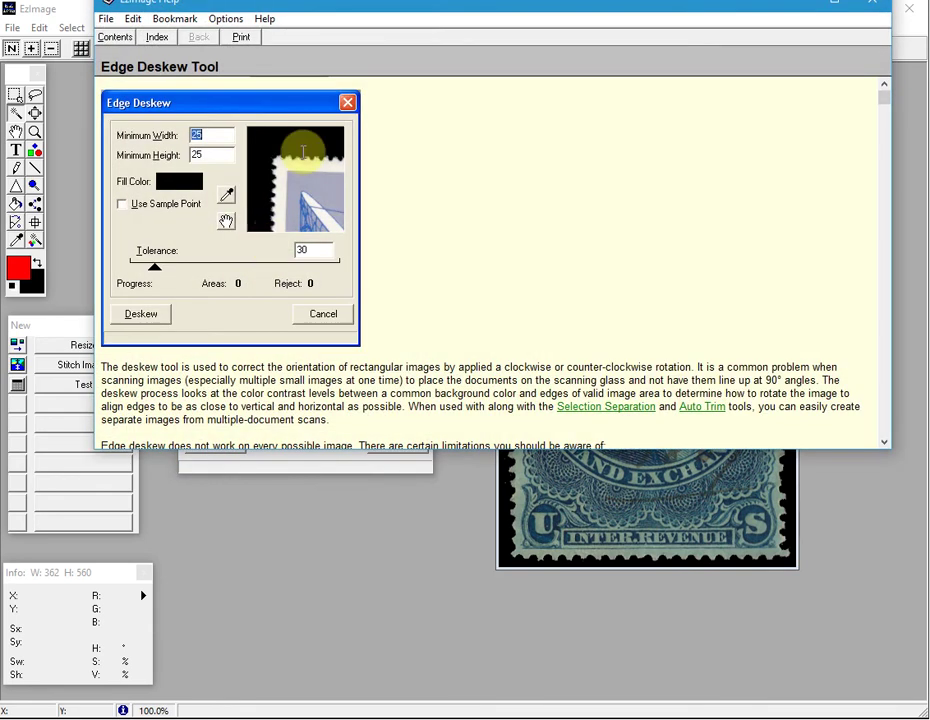
{"action": "left_click_drag", "start_coordinate": [343, 12], "coordinate": [328, 162]}
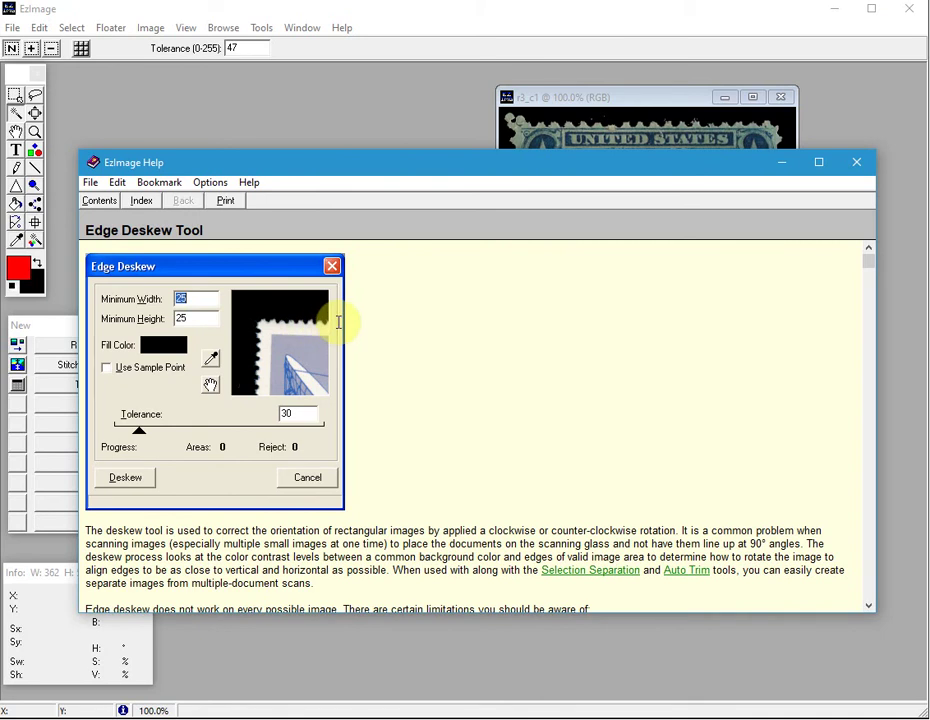
{"action": "left_click", "coordinate": [858, 163]}
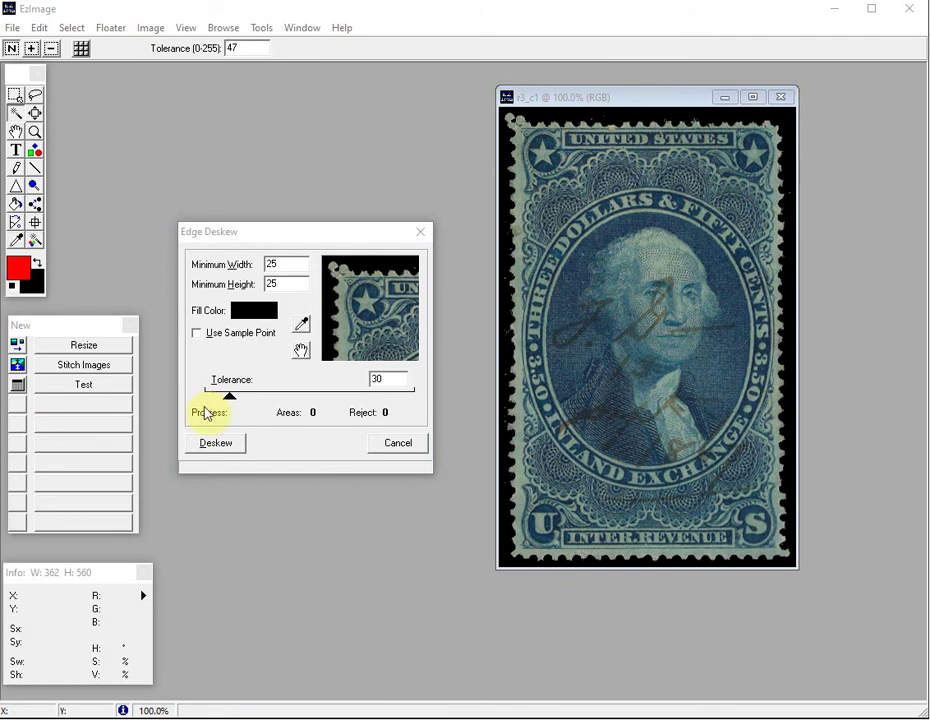
Cancel Edge Deskew, check the source stamp images in the TEST folder and minimise the folder window
{"action": "left_click", "coordinate": [384, 447]}
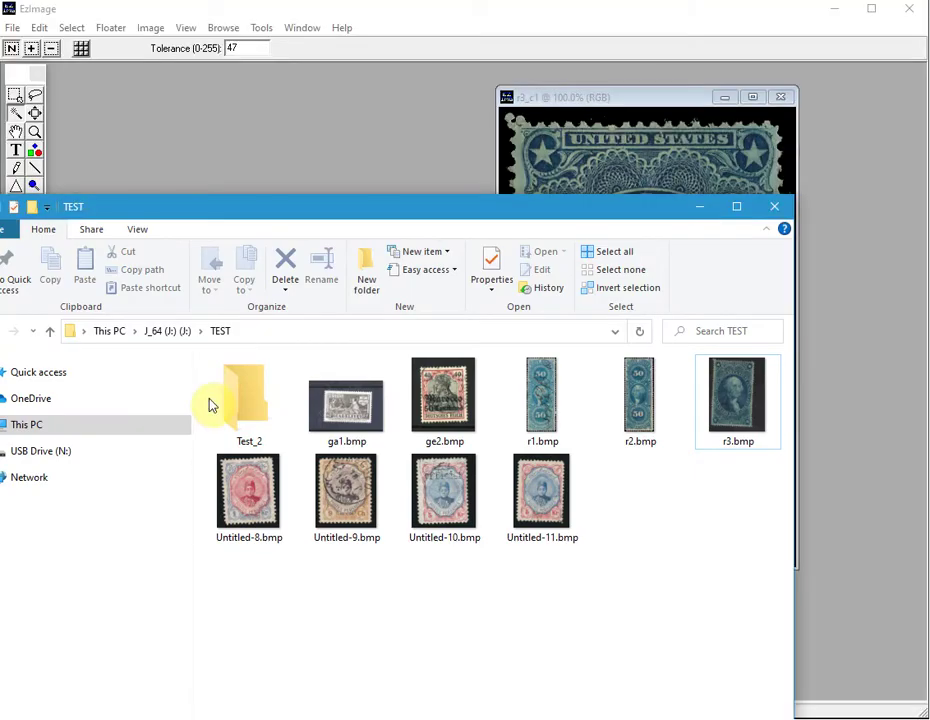
{"action": "left_click_drag", "start_coordinate": [308, 210], "coordinate": [345, 183]}
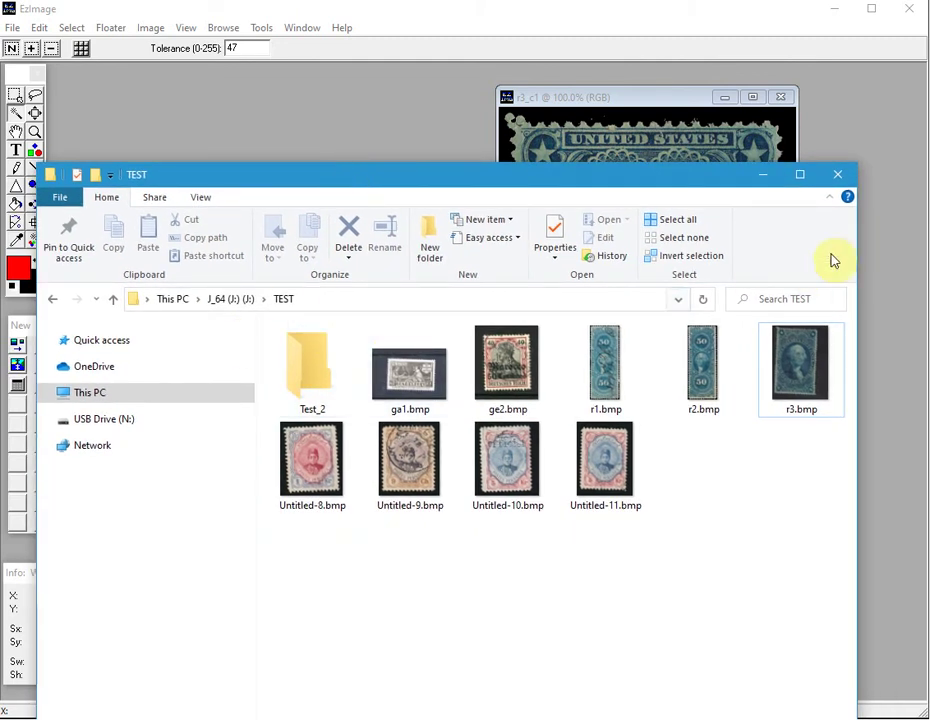
{"action": "left_click", "coordinate": [763, 175]}
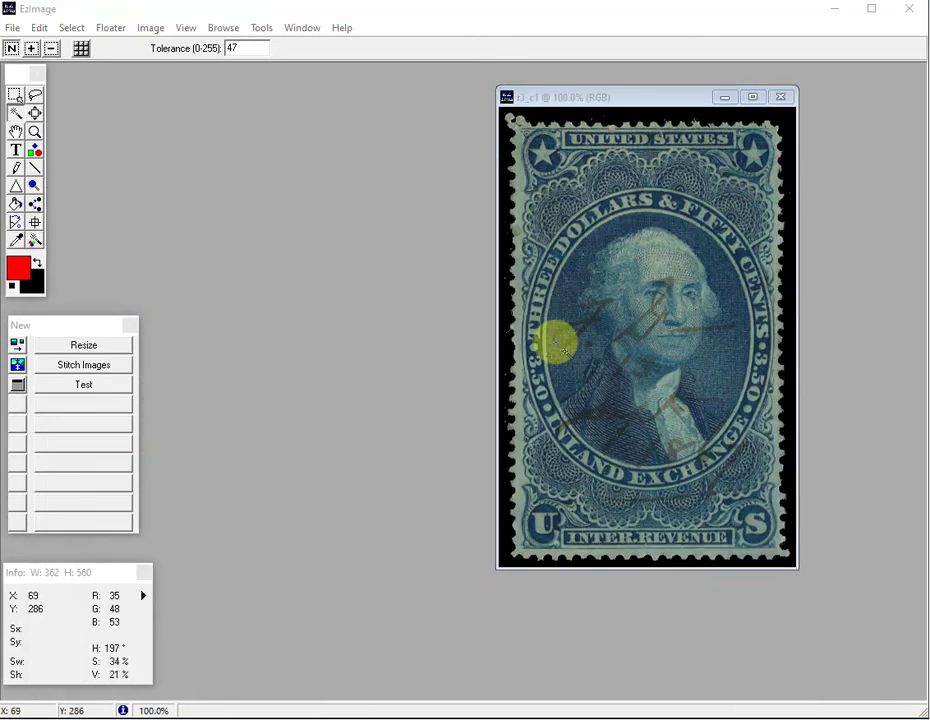
Close the r3_c1 stamp image so that no image is left open in the workspace
{"action": "left_click", "coordinate": [268, 420]}
{"action": "key", "text": "ctrl+w"}
{"action": "left_click", "coordinate": [210, 413]}
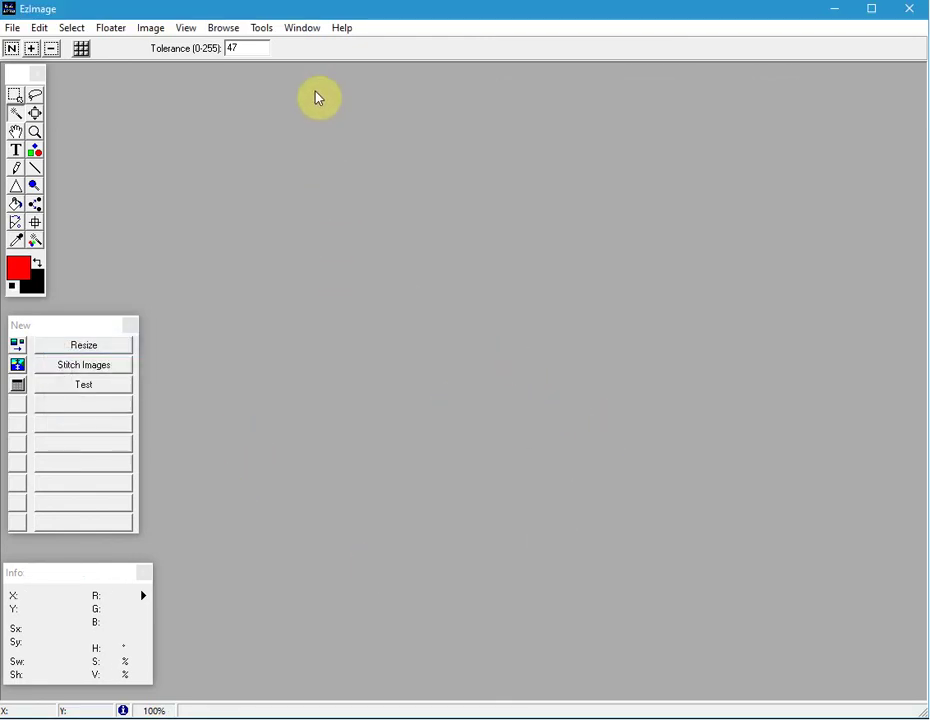
Open the File Conversion Tool for J:\TEST to J:\TEST\Test_2 and set the path names to Collapse into Target Folder
{"action": "left_click", "coordinate": [266, 30]}
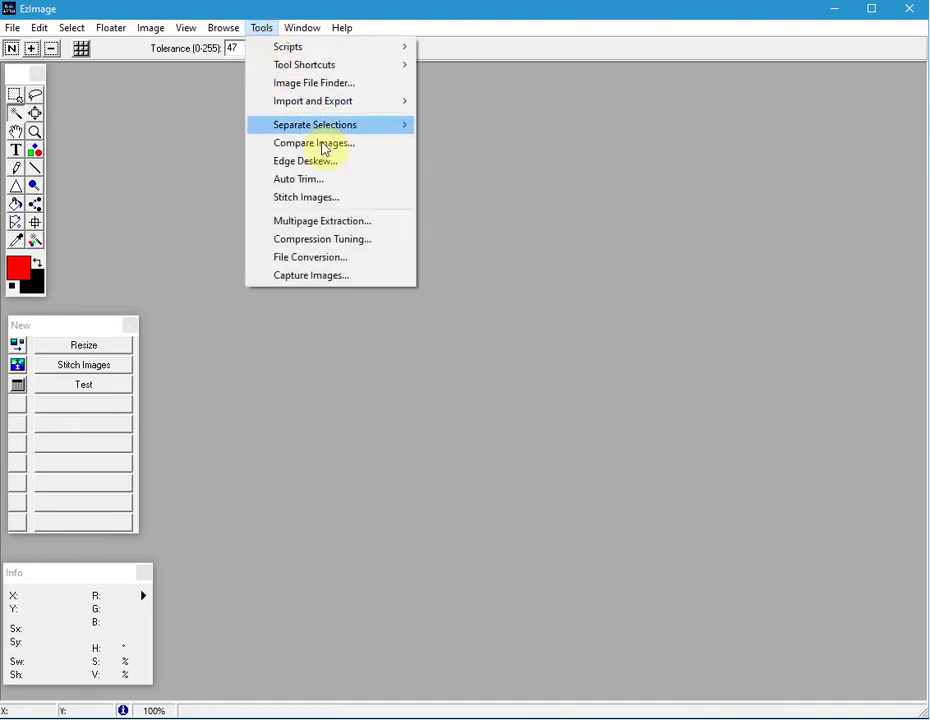
{"action": "left_click", "coordinate": [329, 260]}
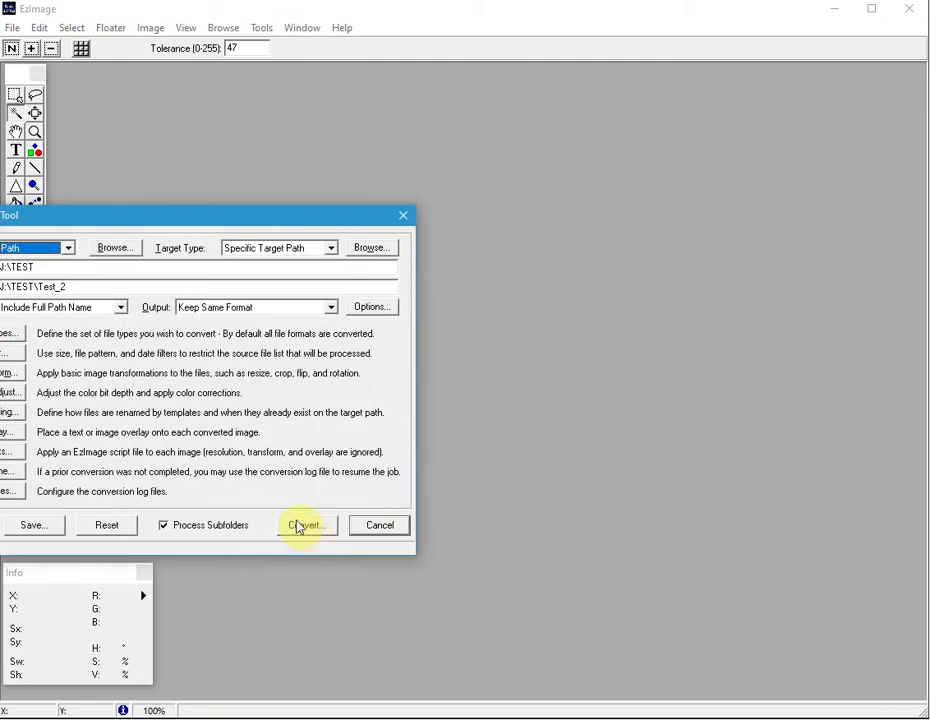
{"action": "left_click_drag", "start_coordinate": [156, 222], "coordinate": [419, 199]}
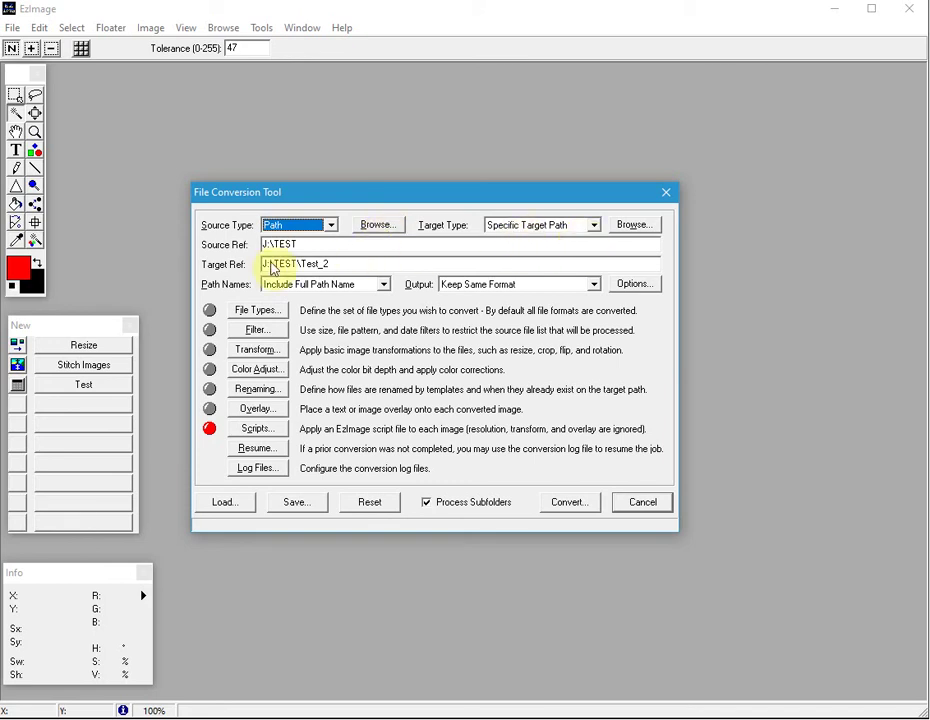
{"action": "left_click", "coordinate": [357, 286]}
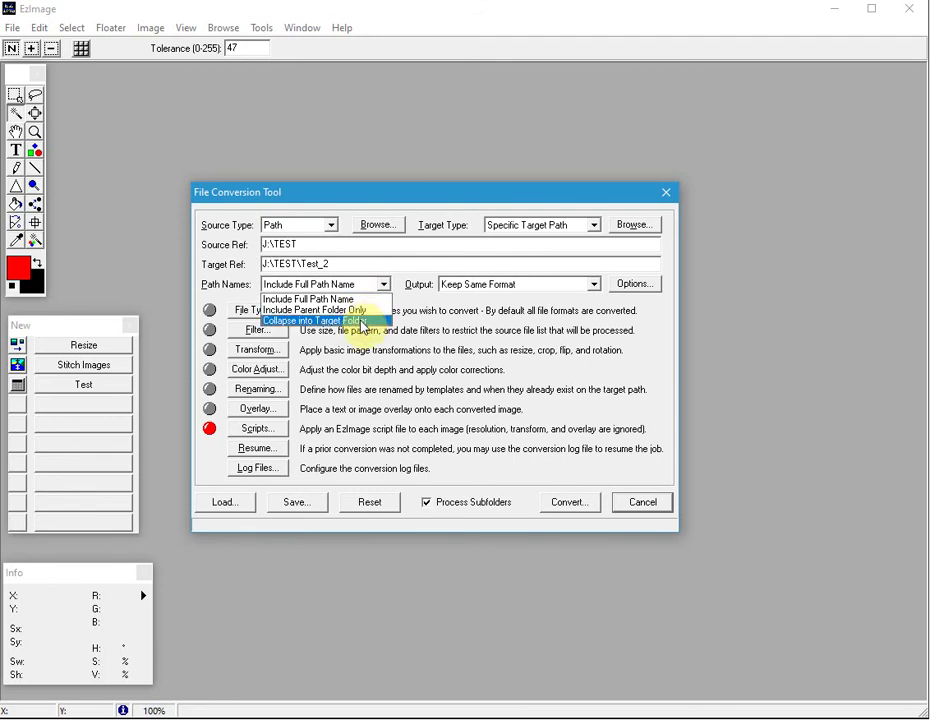
{"action": "left_click", "coordinate": [363, 322]}
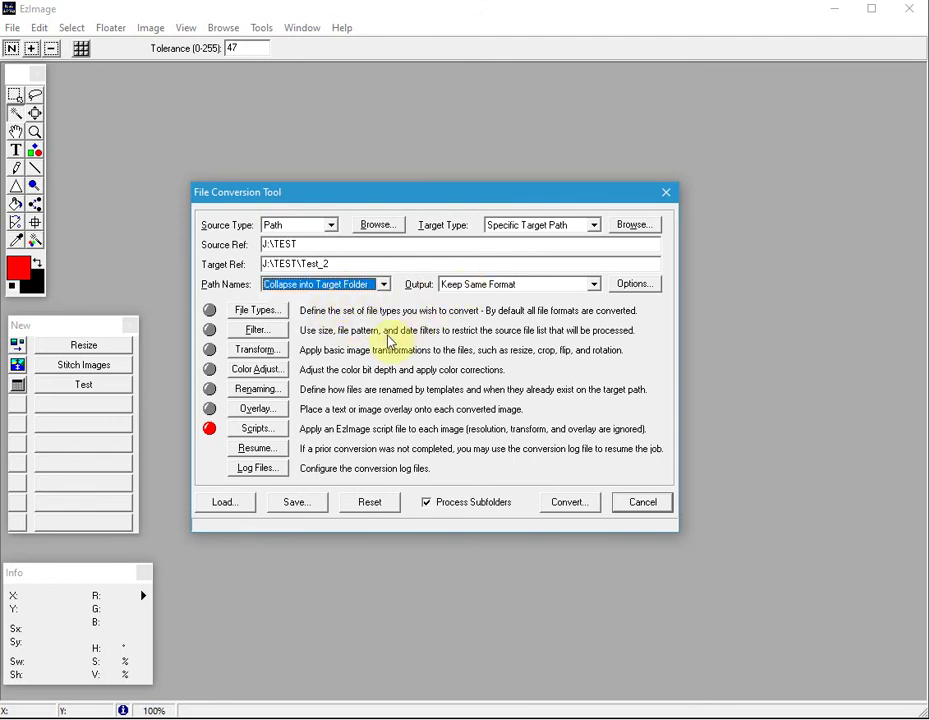
Assign the Test.scr script from the New set to the conversion job, with scripting enabled
{"action": "left_click", "coordinate": [258, 428]}
{"action": "left_click_drag", "start_coordinate": [110, 277], "coordinate": [248, 271]}
{"action": "left_click", "coordinate": [166, 475]}
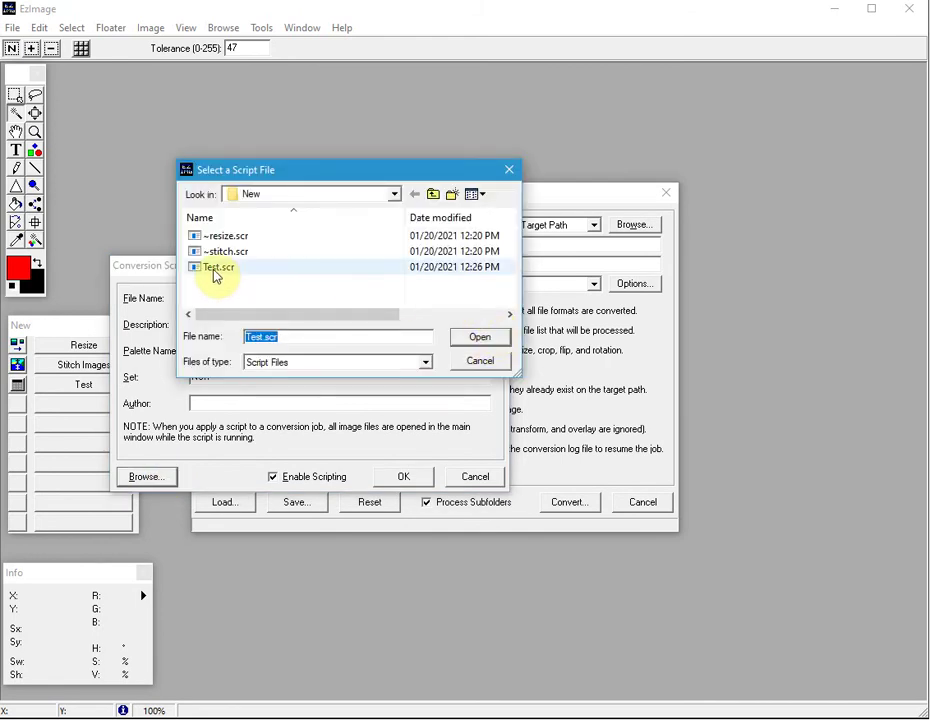
{"action": "left_click", "coordinate": [471, 343]}
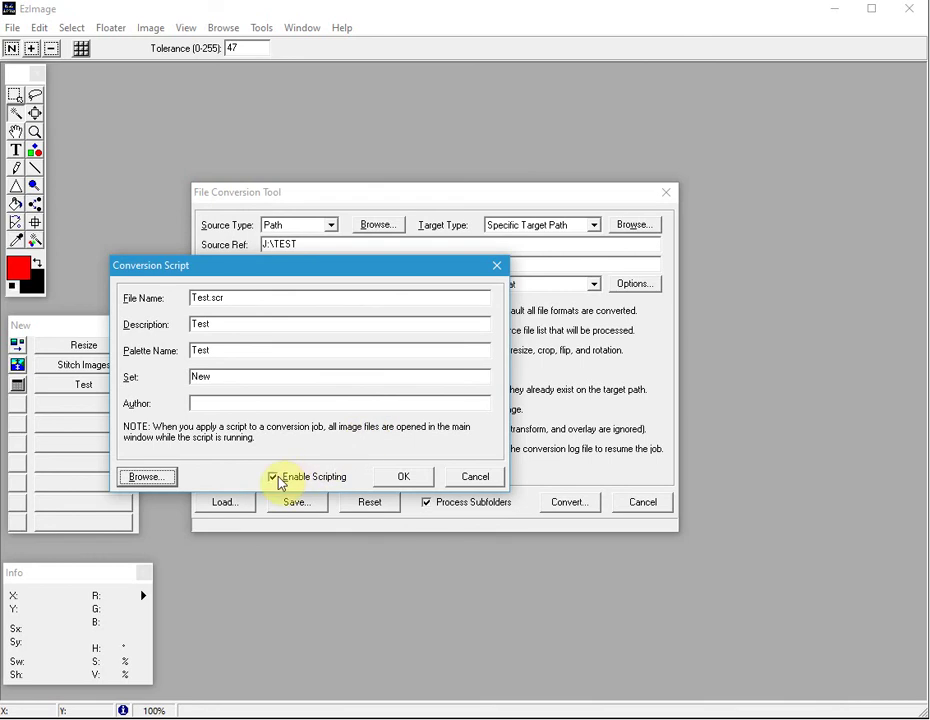
{"action": "left_click", "coordinate": [406, 484]}
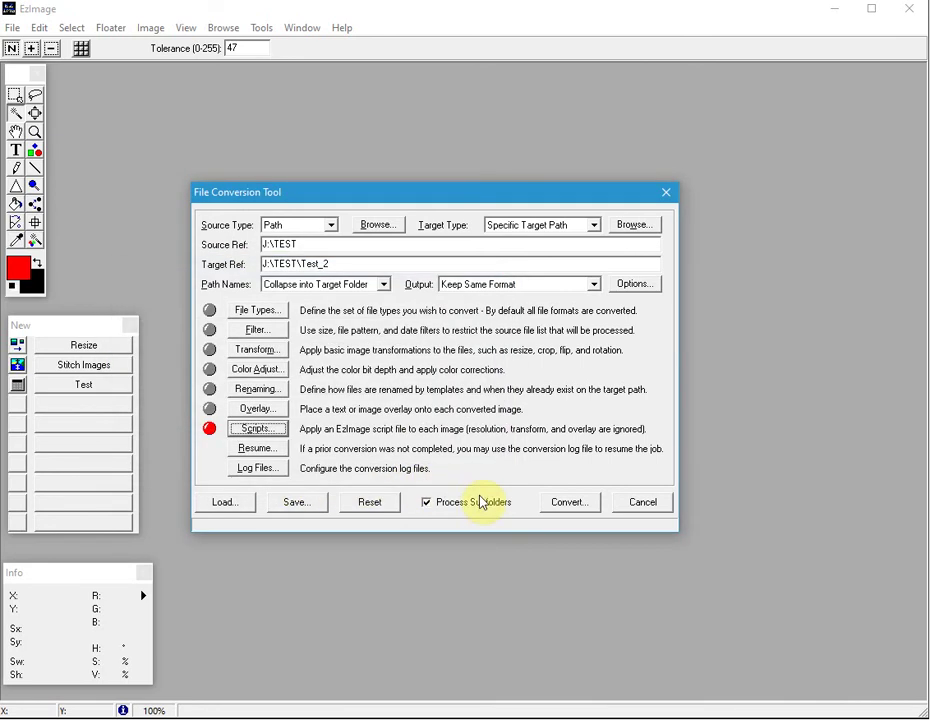
Run the batch conversion of the images in the TEST folder and exit the status dialog when it completes
{"action": "left_click", "coordinate": [566, 505]}
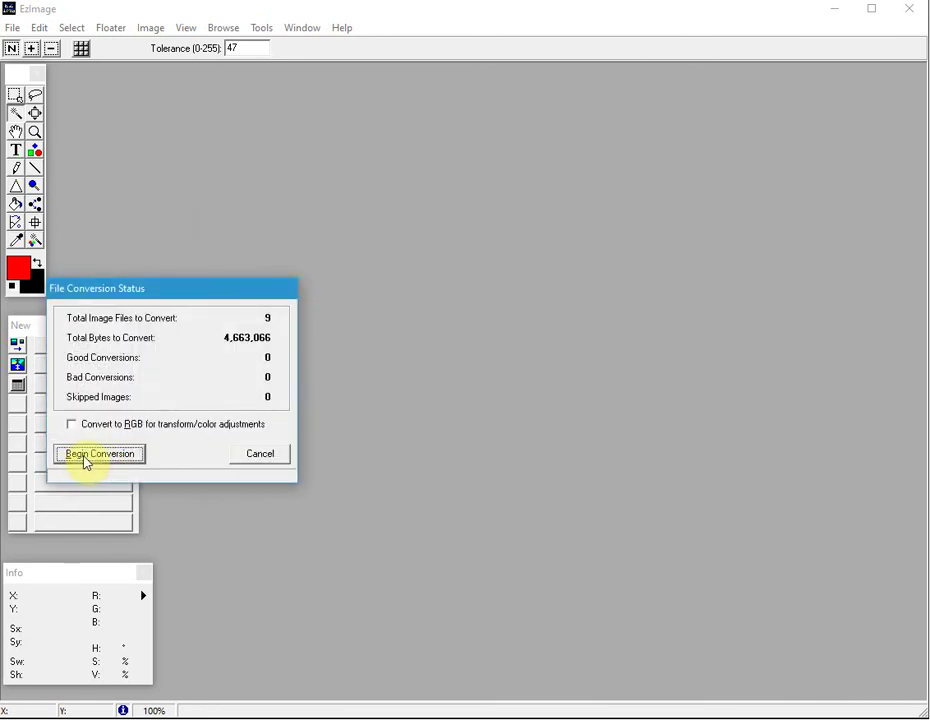
{"action": "left_click", "coordinate": [90, 458]}
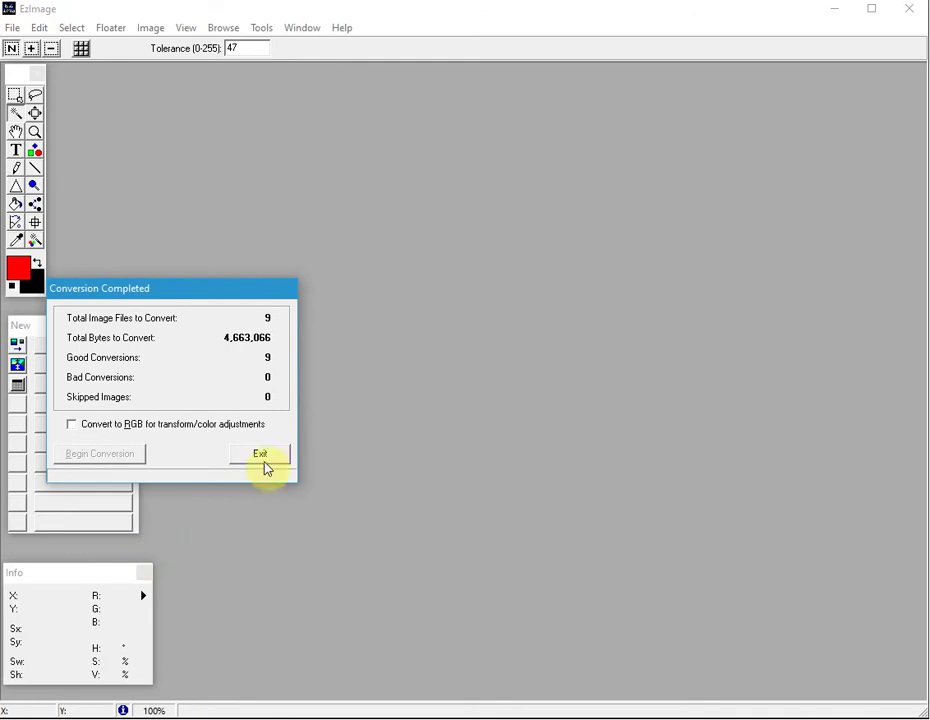
{"action": "left_click", "coordinate": [263, 458]}
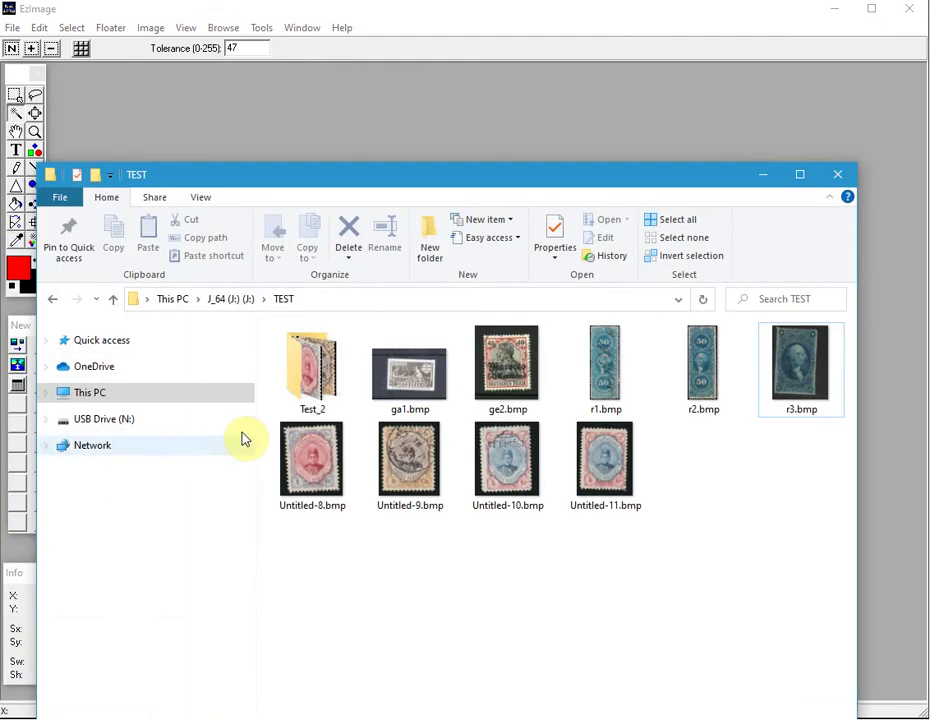
Open the Test_2 folder to review the converted stamp images, and view the converted r3.bmp in EzImage
{"action": "double_click", "coordinate": [325, 373]}
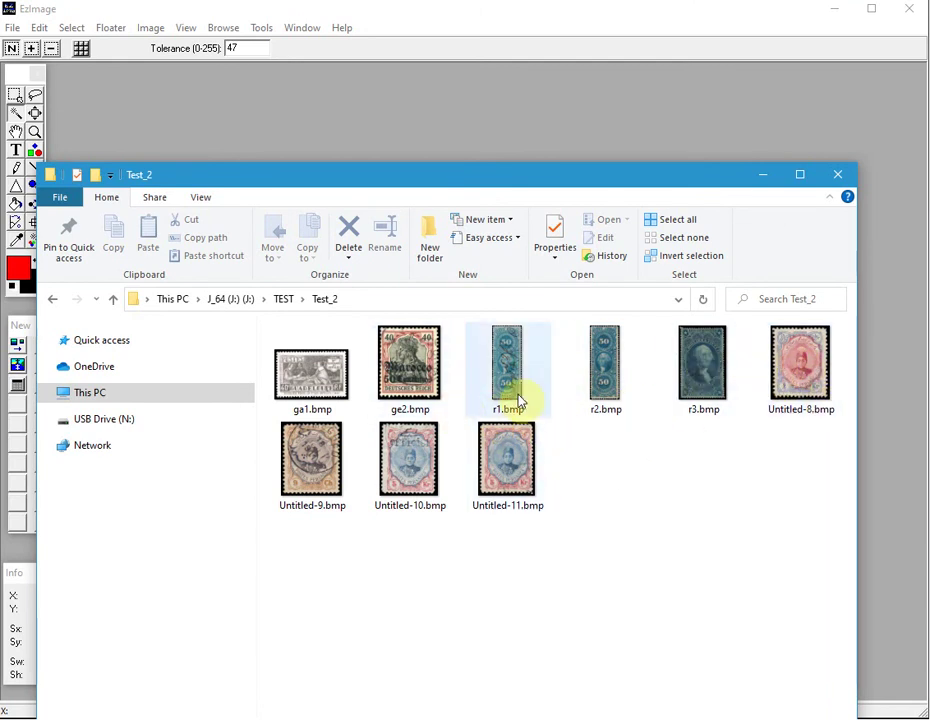
{"action": "left_click_drag", "start_coordinate": [643, 189], "coordinate": [0, 420]}
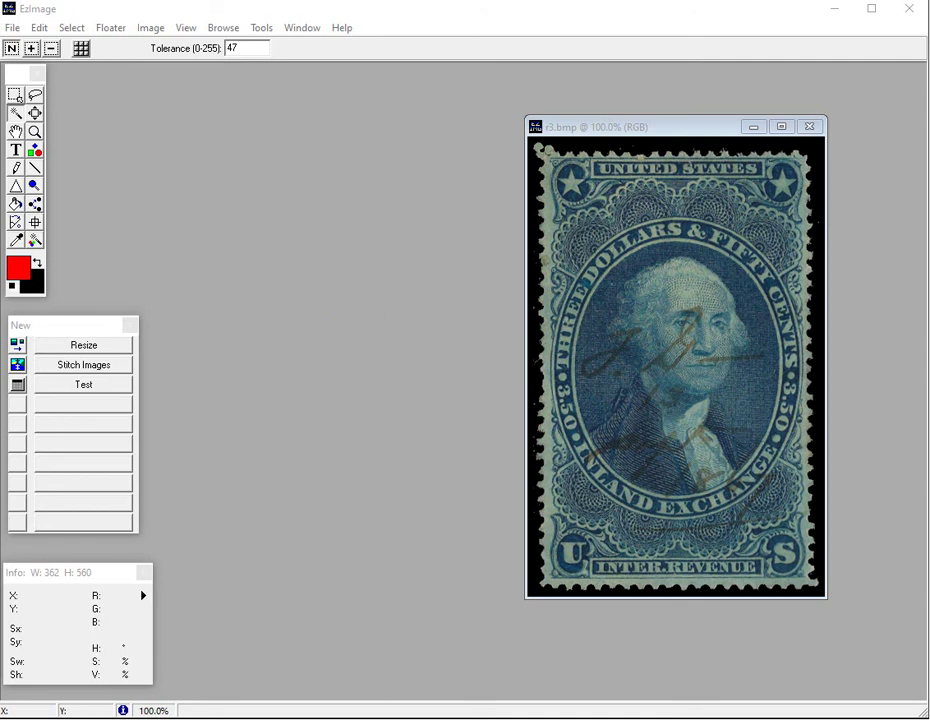
Switch to Firefox, go to the EzImage FAQ on ezstamp.com and read the answer about help files that do not show
{"action": "left_click", "coordinate": [272, 712]}
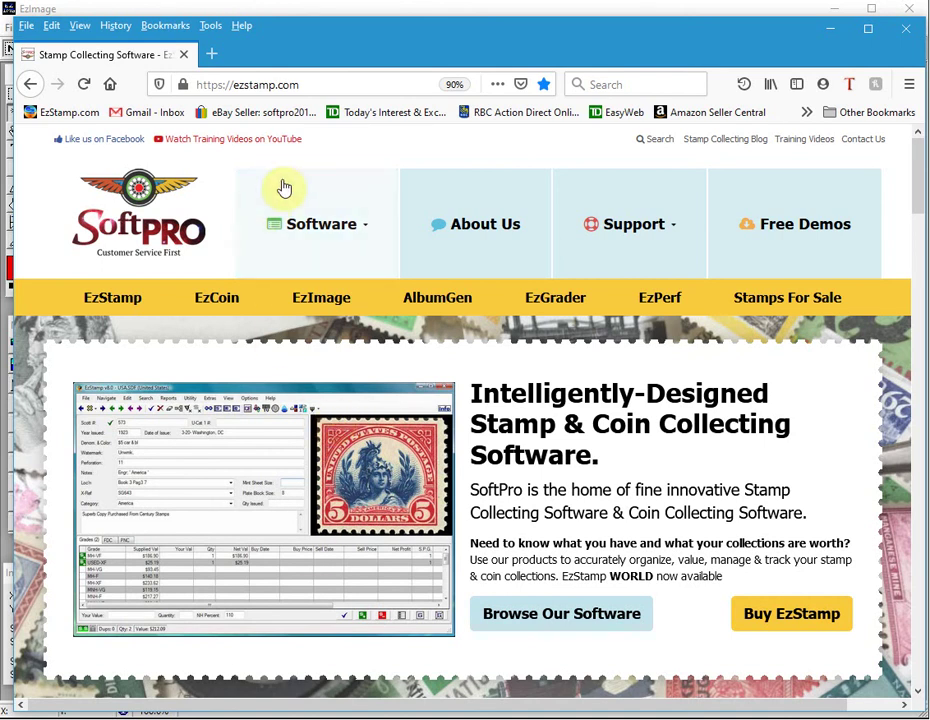
{"action": "left_click", "coordinate": [342, 304]}
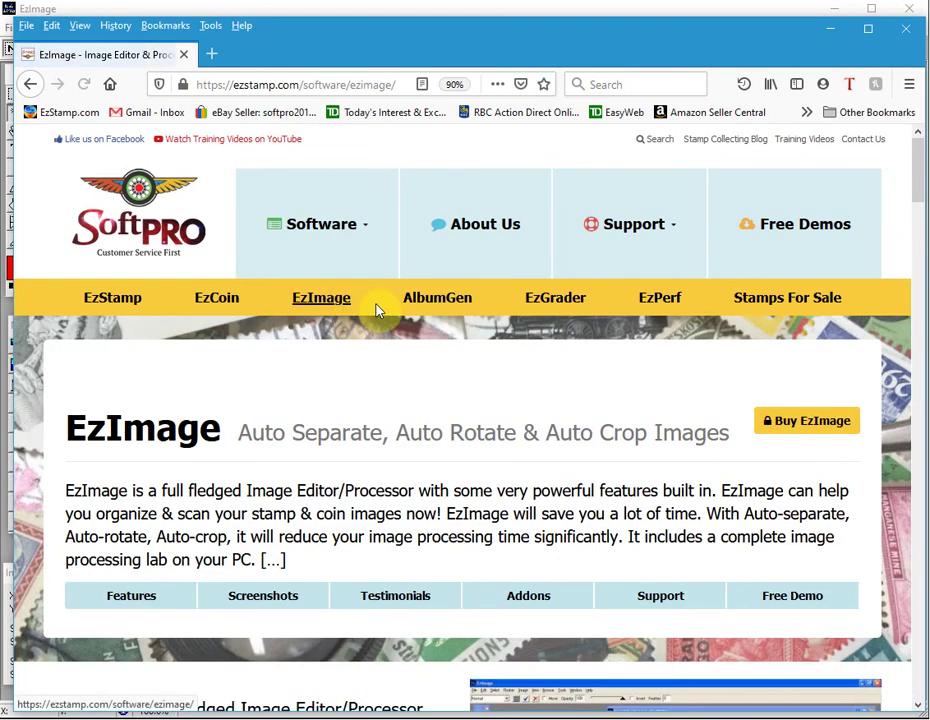
{"action": "left_click", "coordinate": [660, 596]}
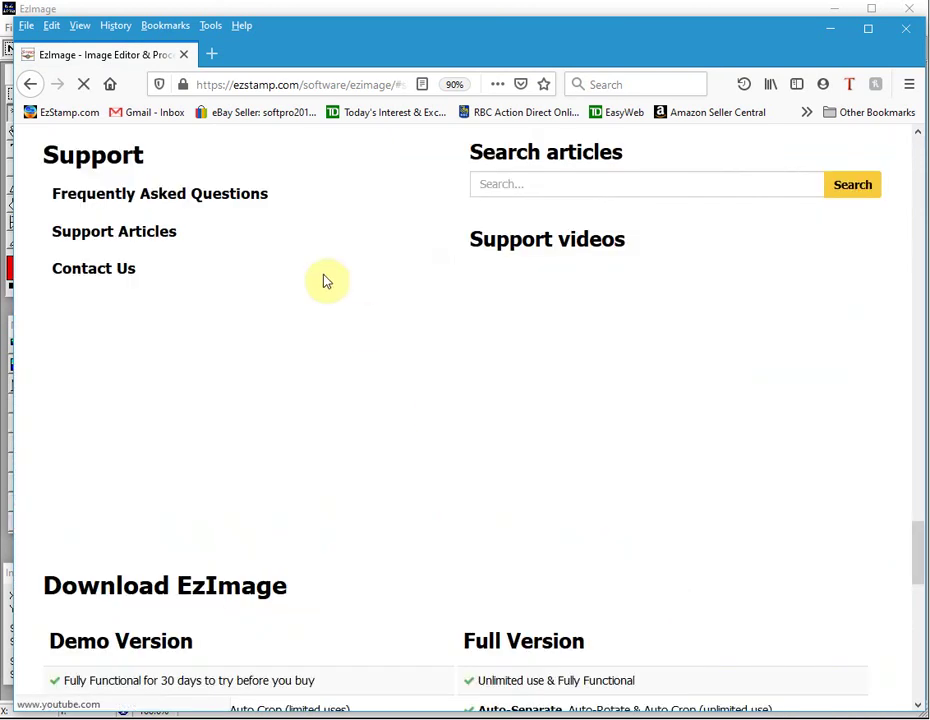
{"action": "left_click", "coordinate": [204, 210]}
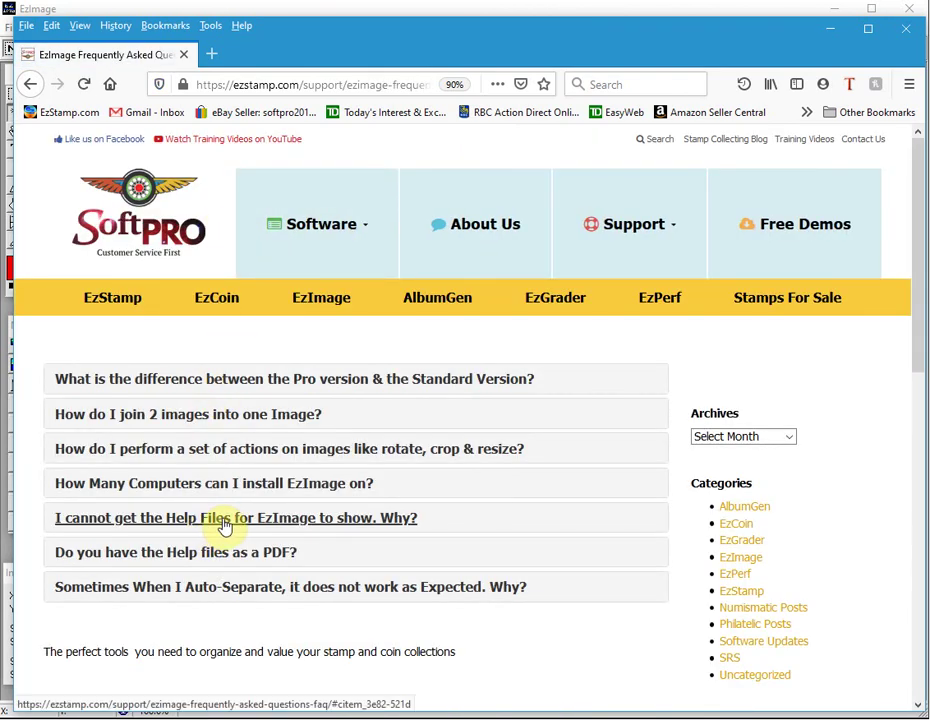
{"action": "left_click", "coordinate": [225, 527]}
{"action": "scroll", "coordinate": [394, 469], "scroll_direction": "down", "scroll_amount": 2}
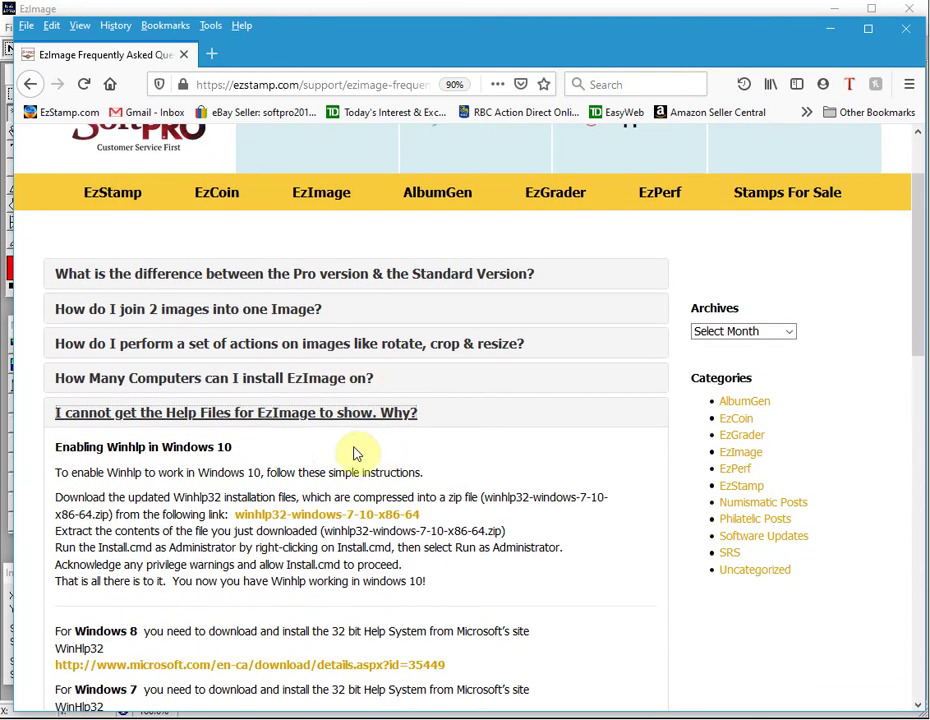